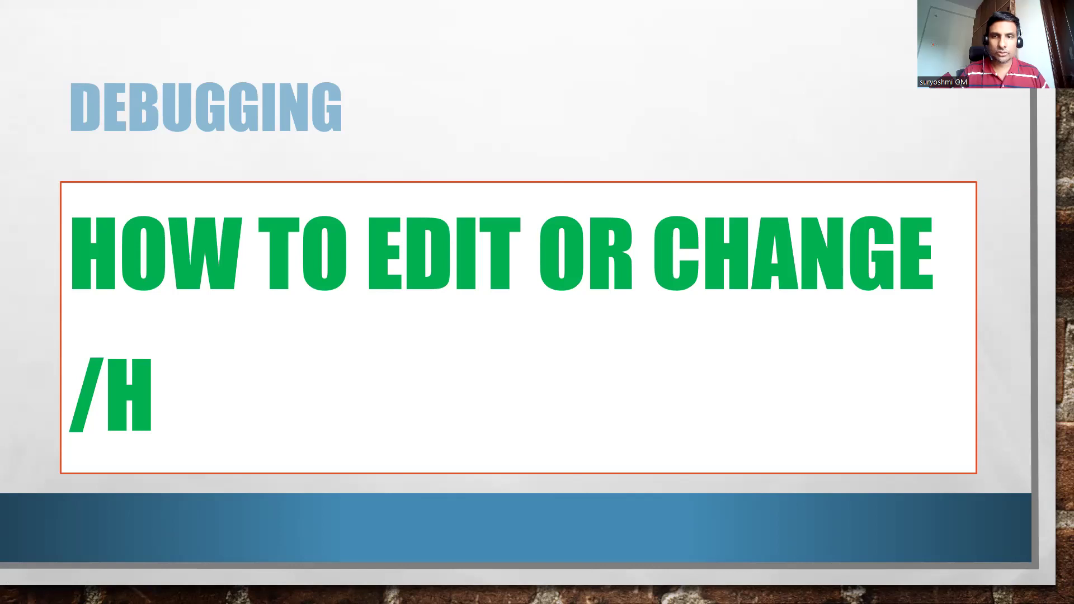
# - Switch from the PowerPoint debugging slide to the instructor's Udemy profile page in Chrome
pyautogui.hotkey('alt', 'Tab')
pyautogui.scroll(-1, 1059, 205)
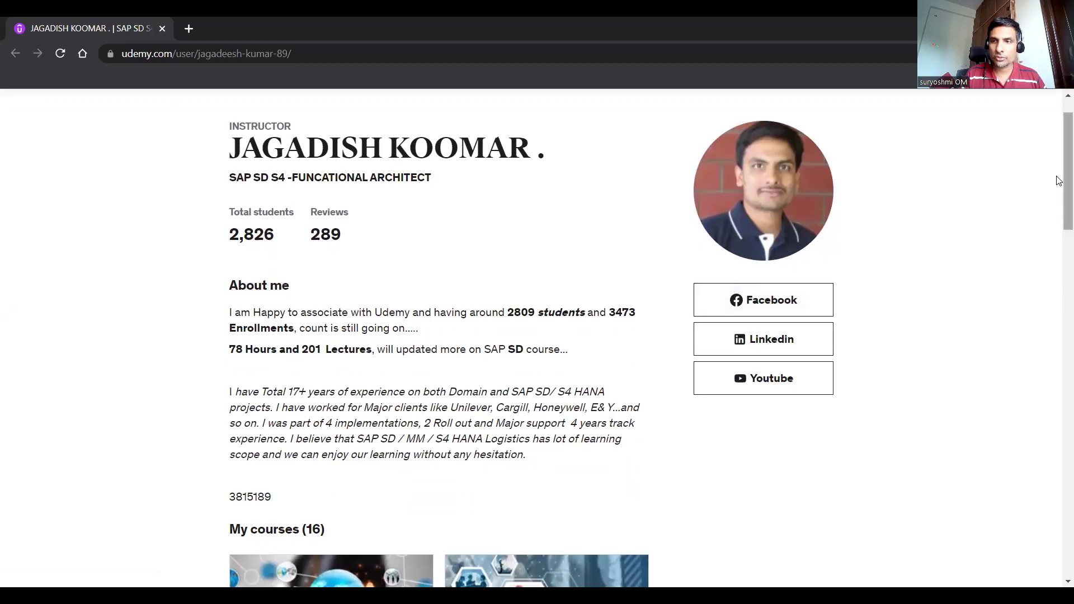
# - Scroll down to the My courses pagination and show page 2 of the instructor's courses
pyautogui.scroll(-1, 1059, 196)
pyautogui.scroll(-5, 1059, 207)
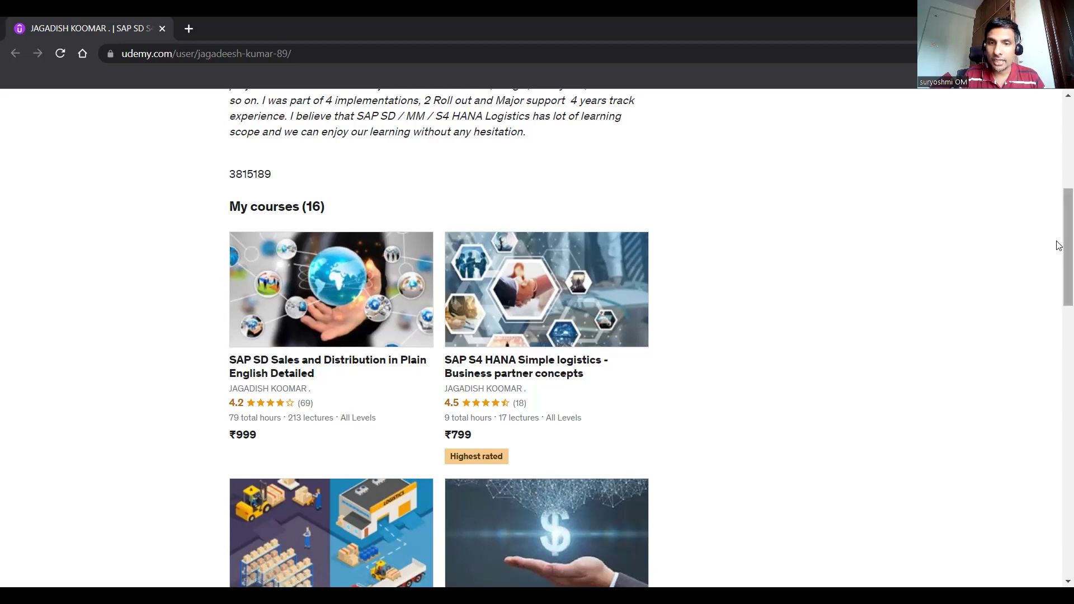
pyautogui.moveTo(1058, 244); pyautogui.dragTo(1059, 333)
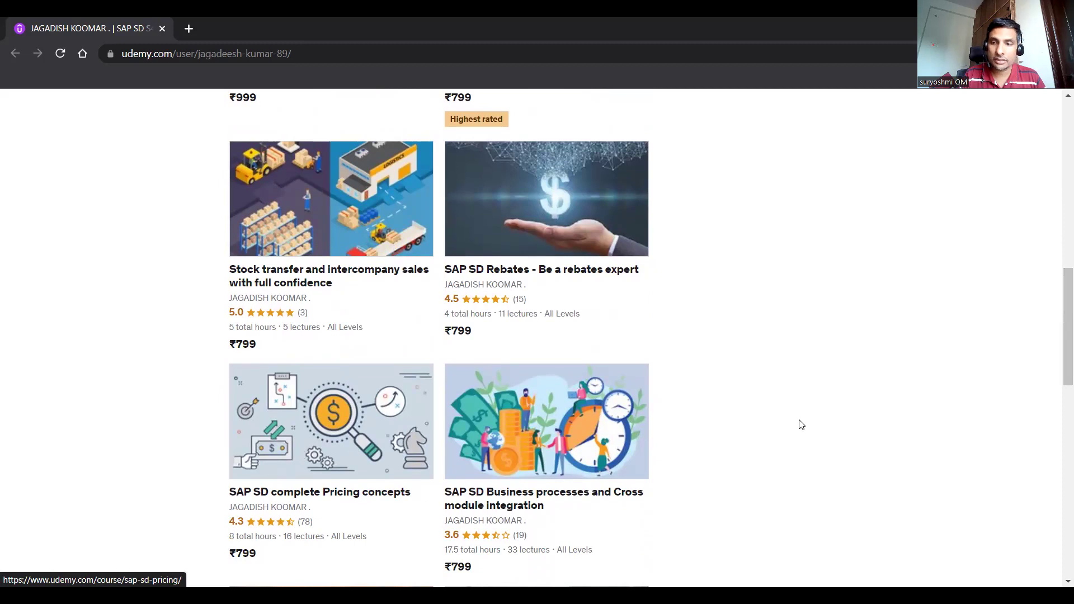
pyautogui.moveTo(1057, 355); pyautogui.dragTo(1059, 487)
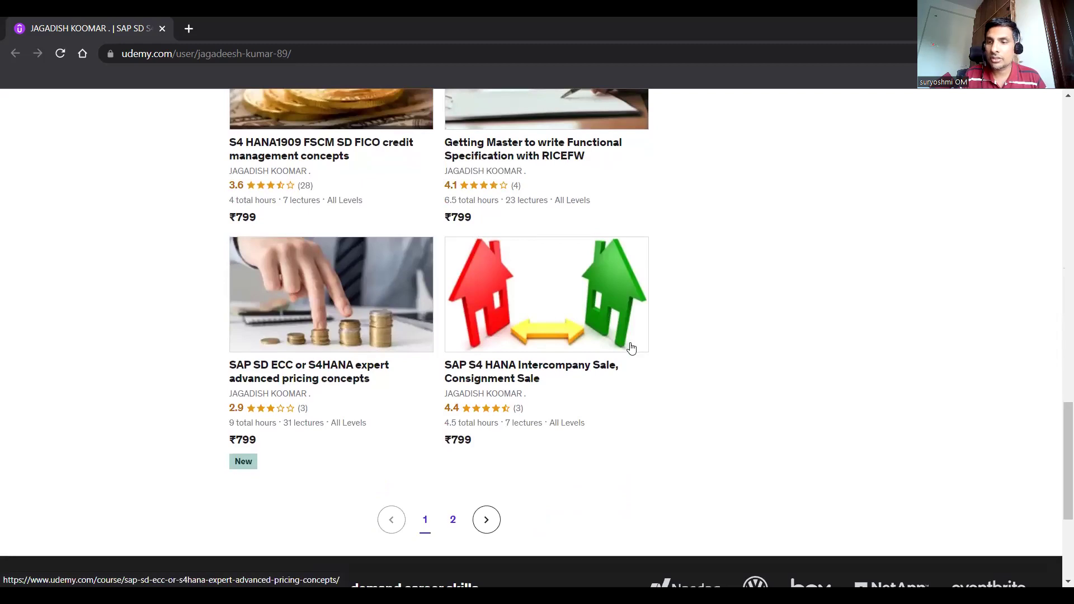
pyautogui.moveTo(1058, 444); pyautogui.dragTo(1058, 307)
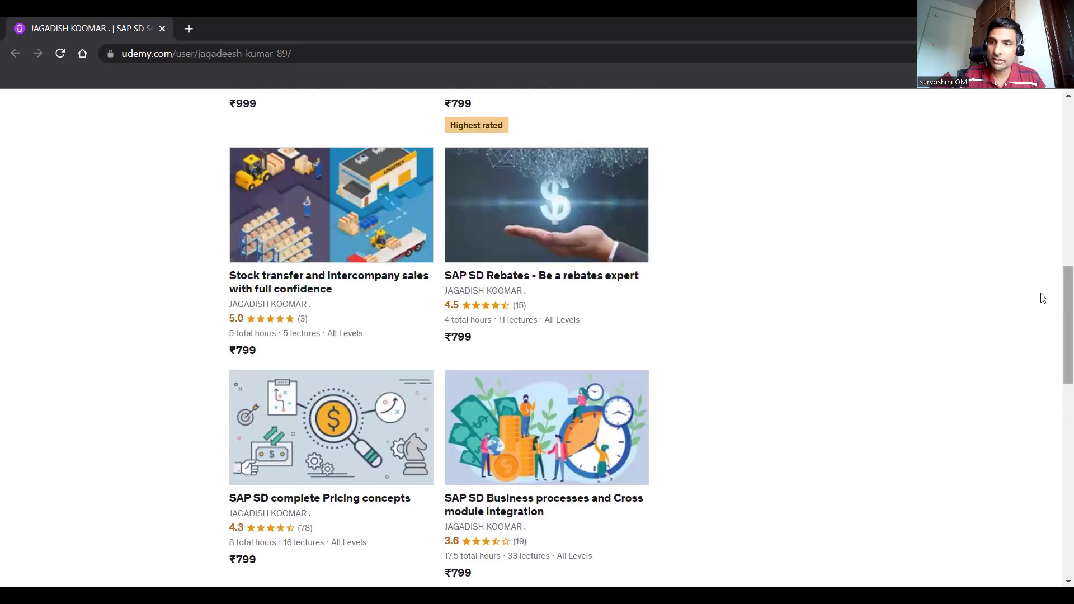
pyautogui.moveTo(1057, 307); pyautogui.dragTo(1060, 467)
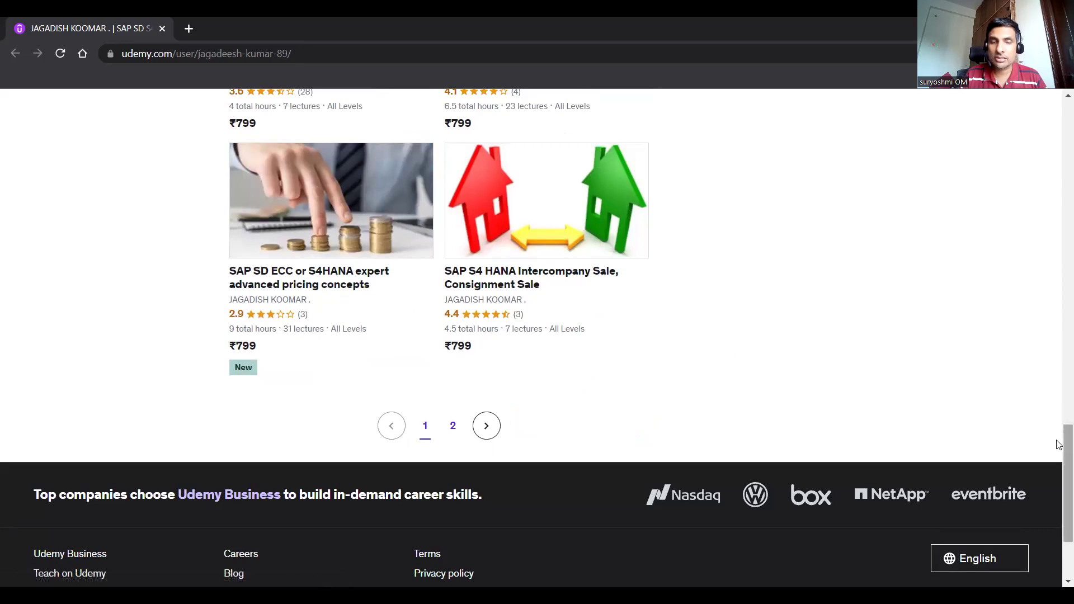
pyautogui.moveTo(1058, 445); pyautogui.dragTo(1057, 349)
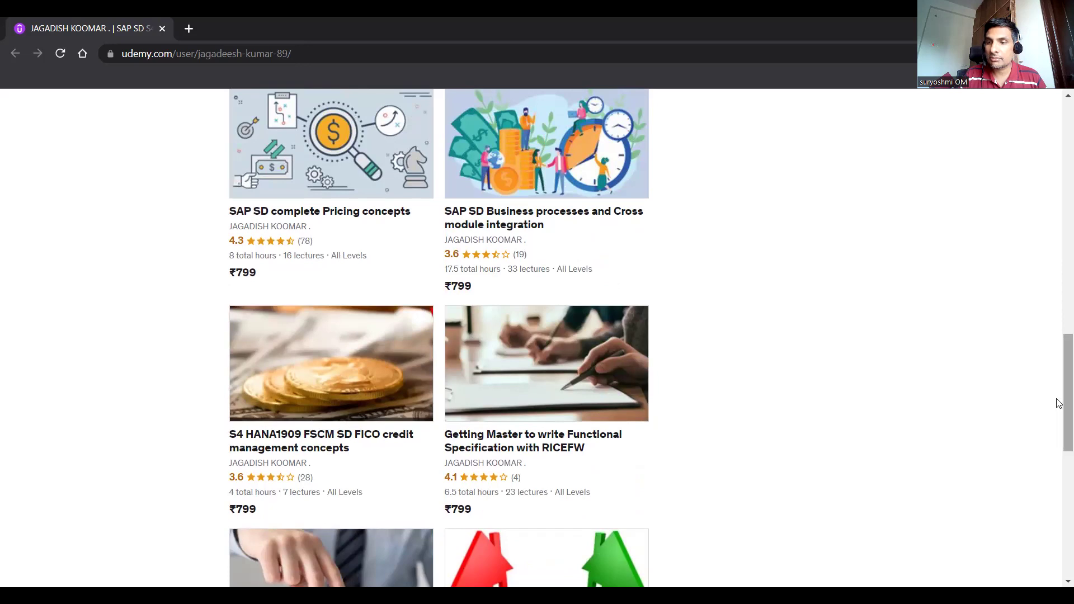
pyautogui.scroll(-7, 1059, 425)
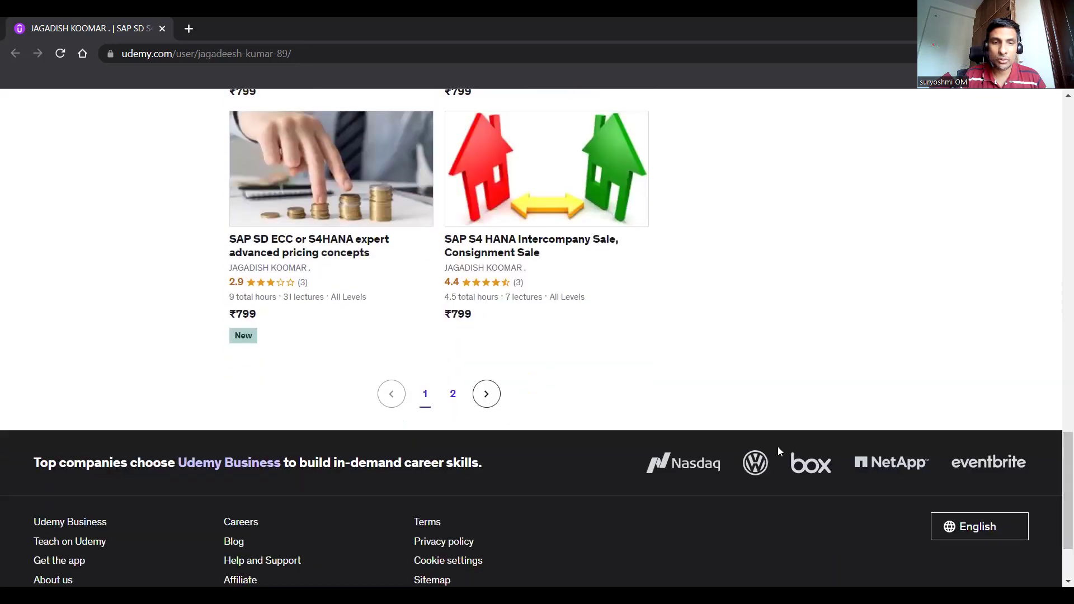
pyautogui.click(454, 395)
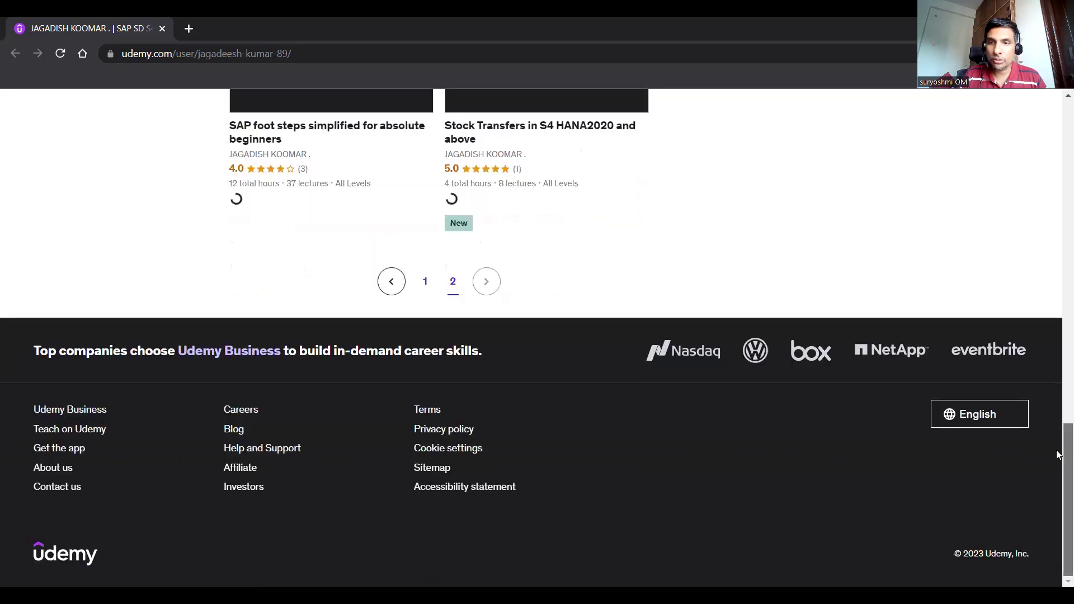
# - Scroll through the second page of courses and back up the profile page
pyautogui.moveTo(1058, 454); pyautogui.dragTo(1057, 345)
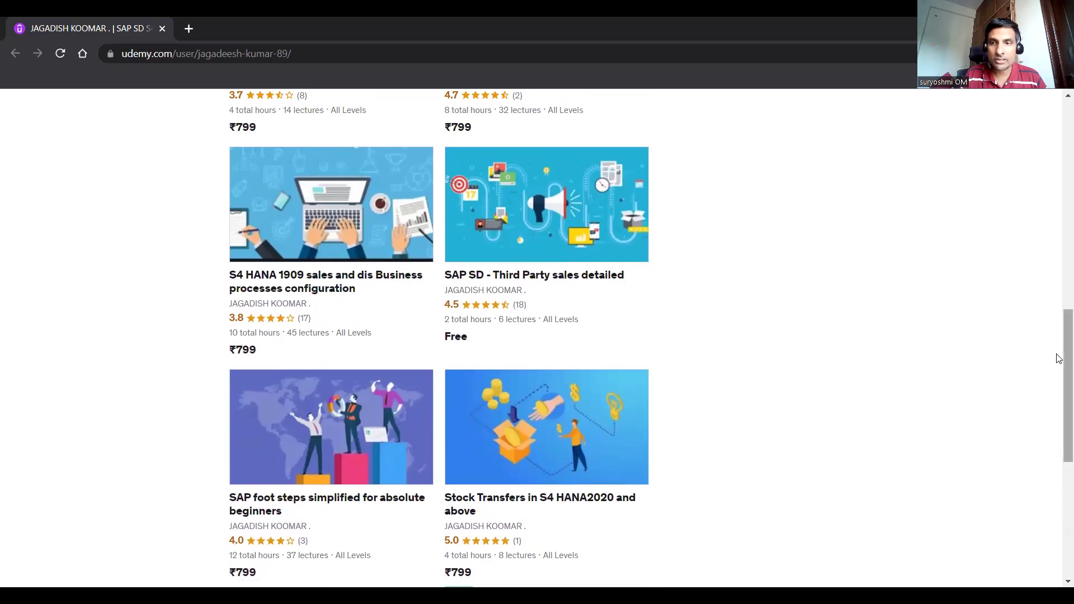
pyautogui.moveTo(1059, 358)
pyautogui.mouseDown()
pyautogui.moveTo(1058, 304)
pyautogui.moveTo(1059, 372)
pyautogui.mouseUp()
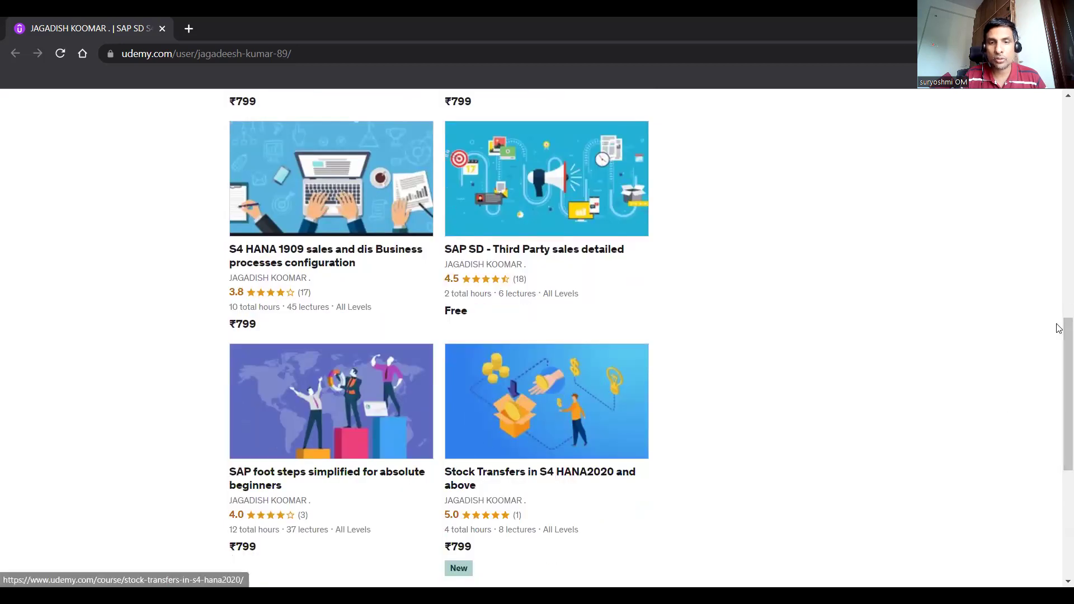
pyautogui.scroll(-3, 1058, 362)
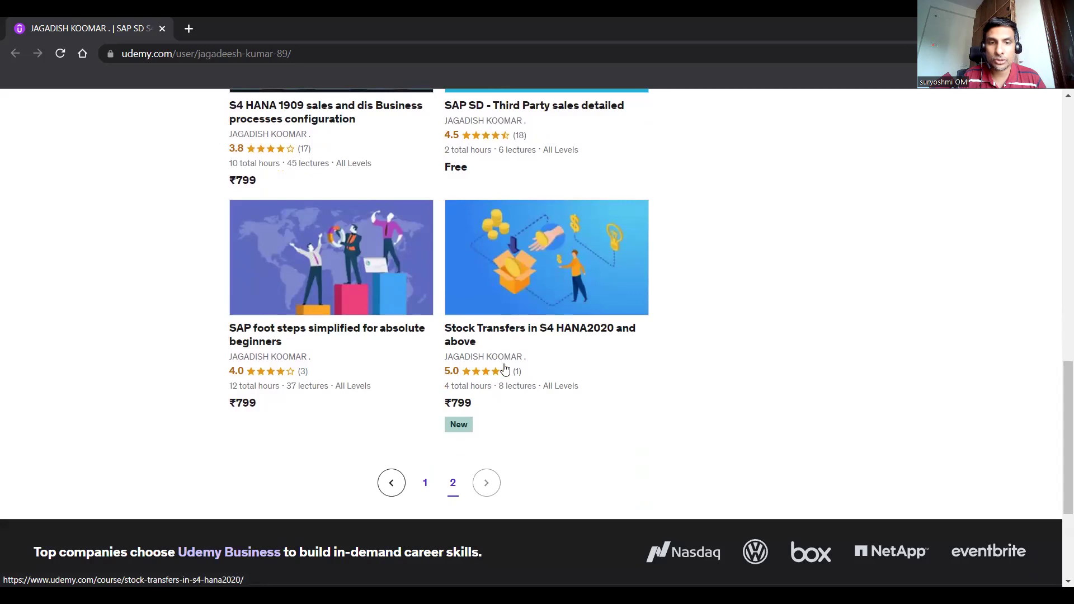
pyautogui.moveTo(1057, 400); pyautogui.dragTo(1058, 150)
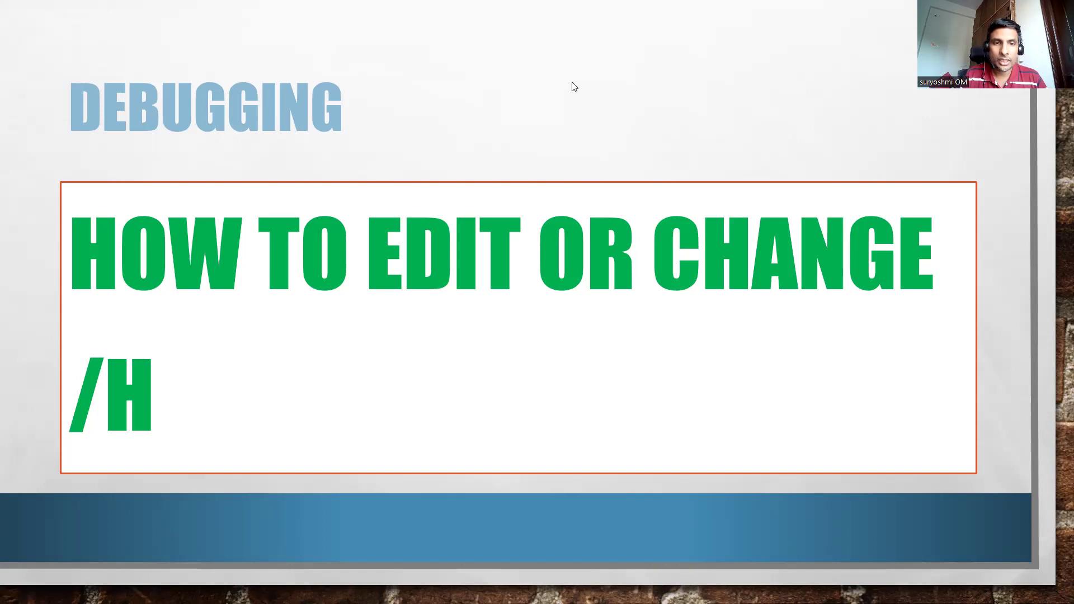
# - Return from the PowerPoint 'How to edit or change /H' slide to the Udemy profile page
pyautogui.hotkey('alt', 'Tab')
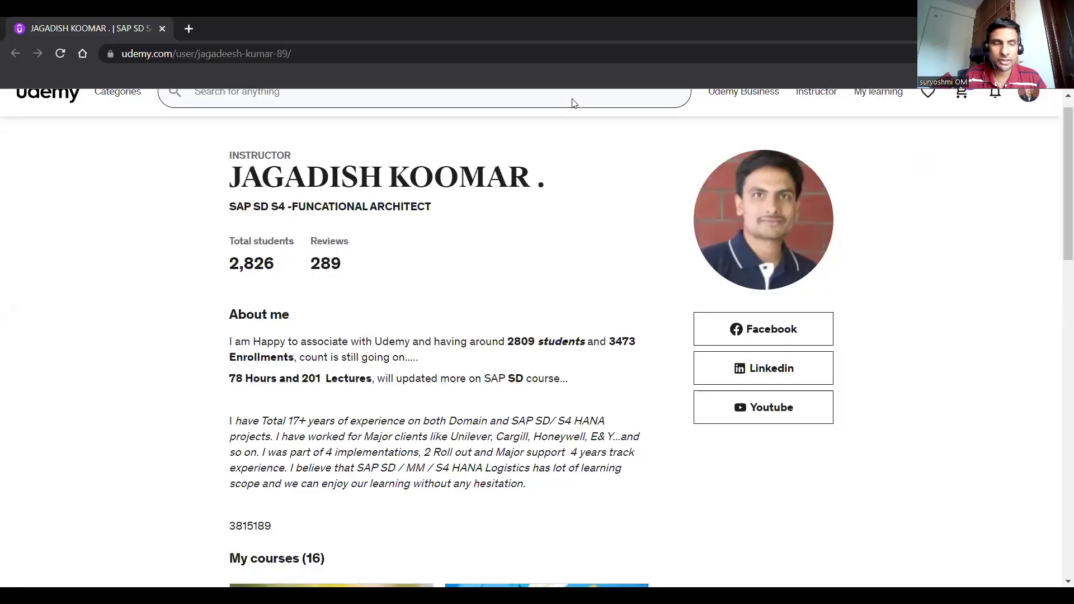
# - In the SAP Easy Access window, switch on debugging with /h
pyautogui.hotkey('alt', 'Tab')
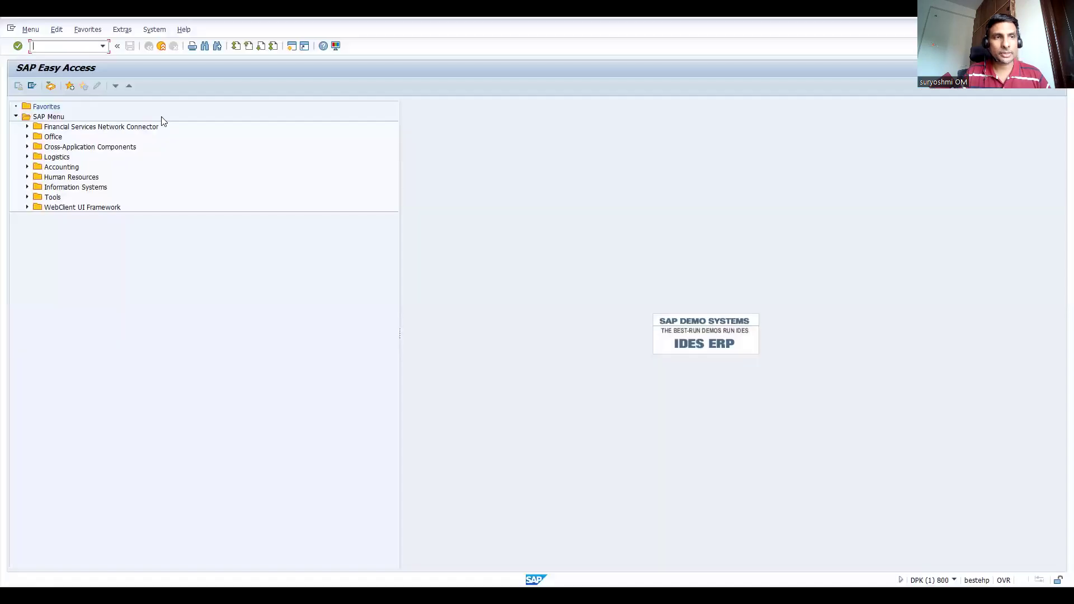
pyautogui.write('/h')
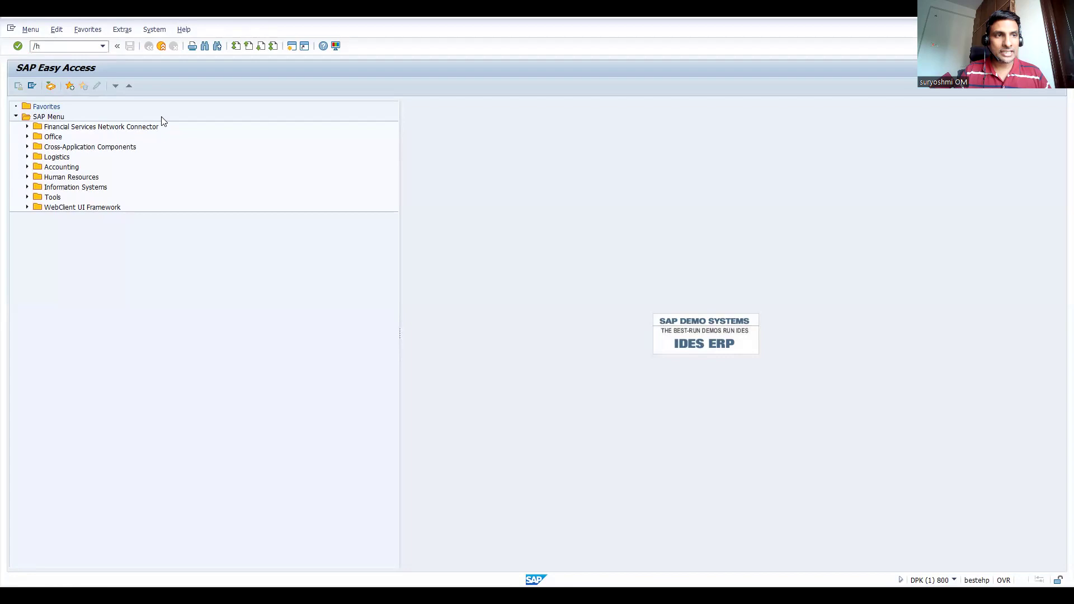
pyautogui.press('Return')
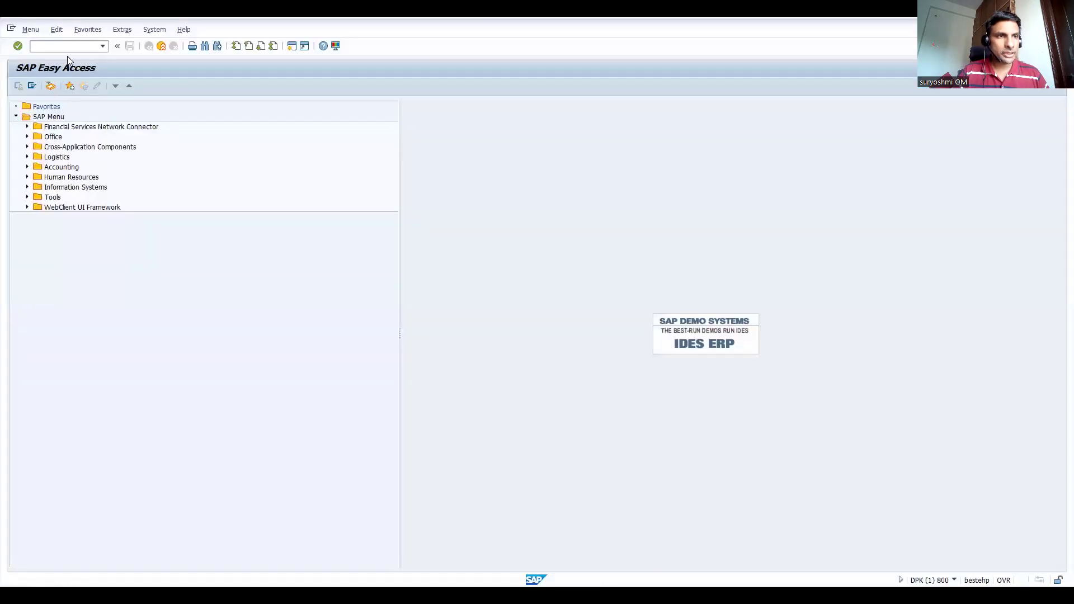
# - Open the previously used customer in XD02 for sales area UNCD / U1 / UN
pyautogui.write('/nxd02')
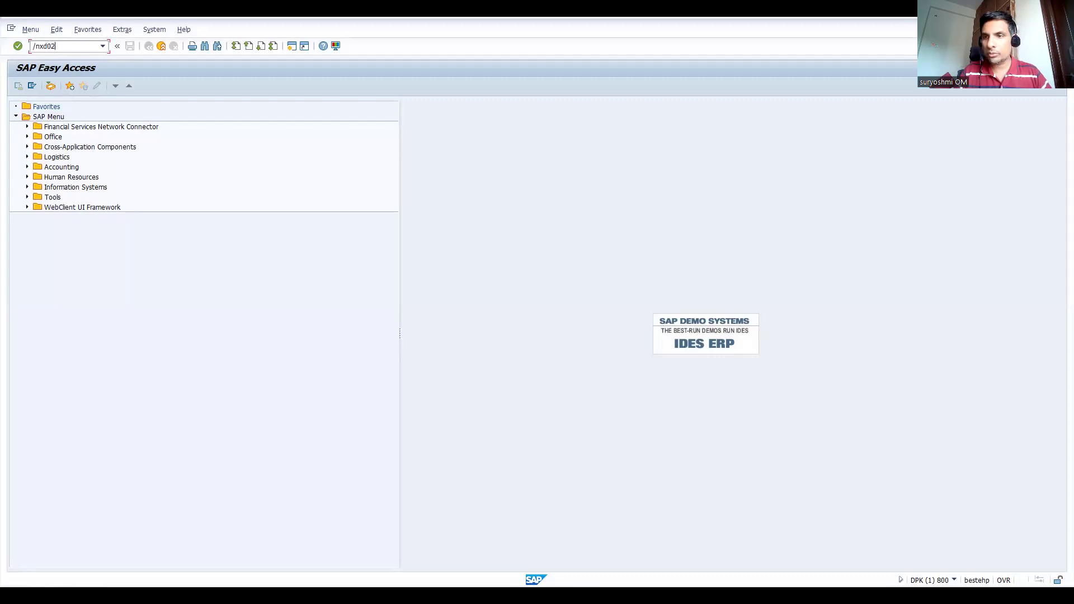
pyautogui.press('Return')
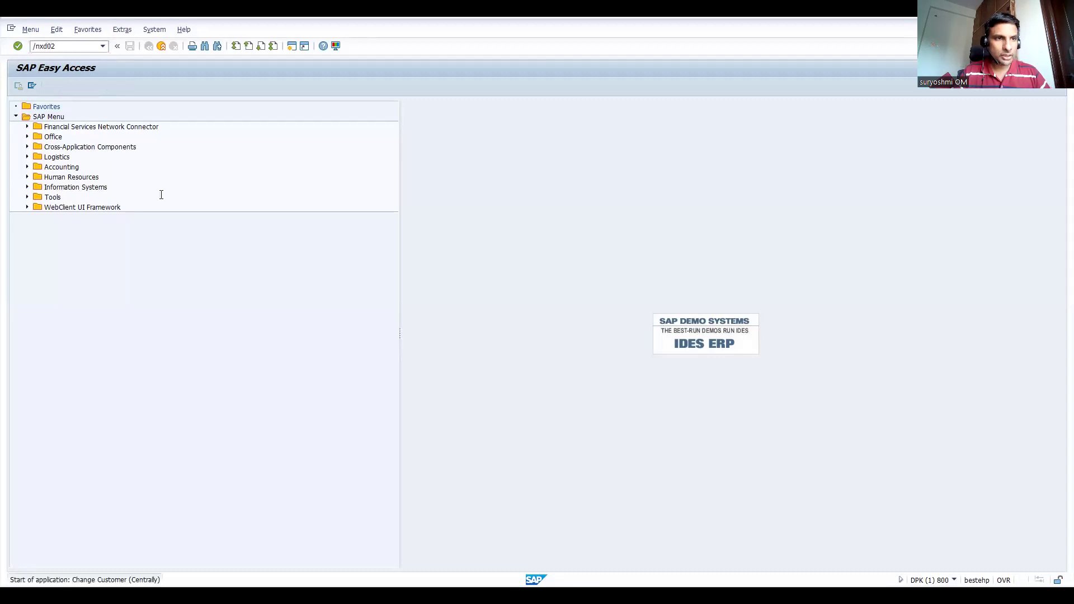
pyautogui.click(134, 124)
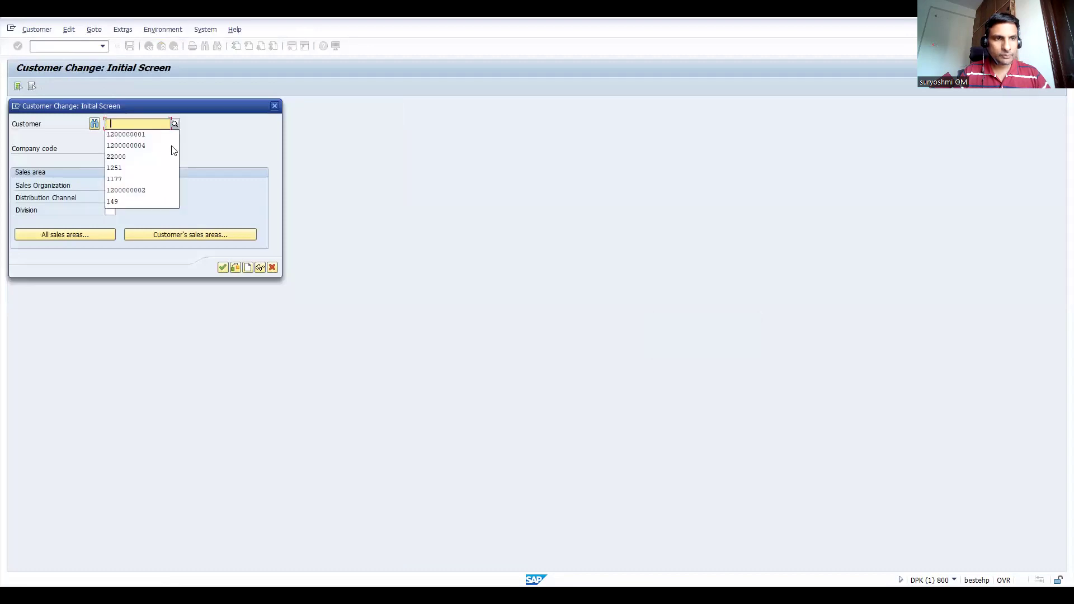
pyautogui.click(129, 135)
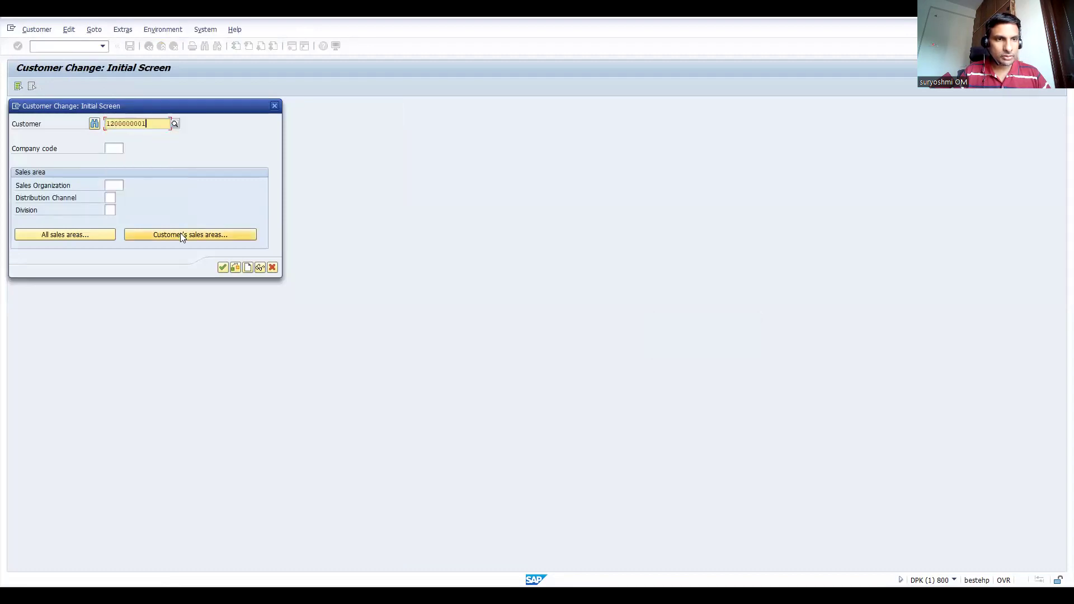
pyautogui.click(180, 233)
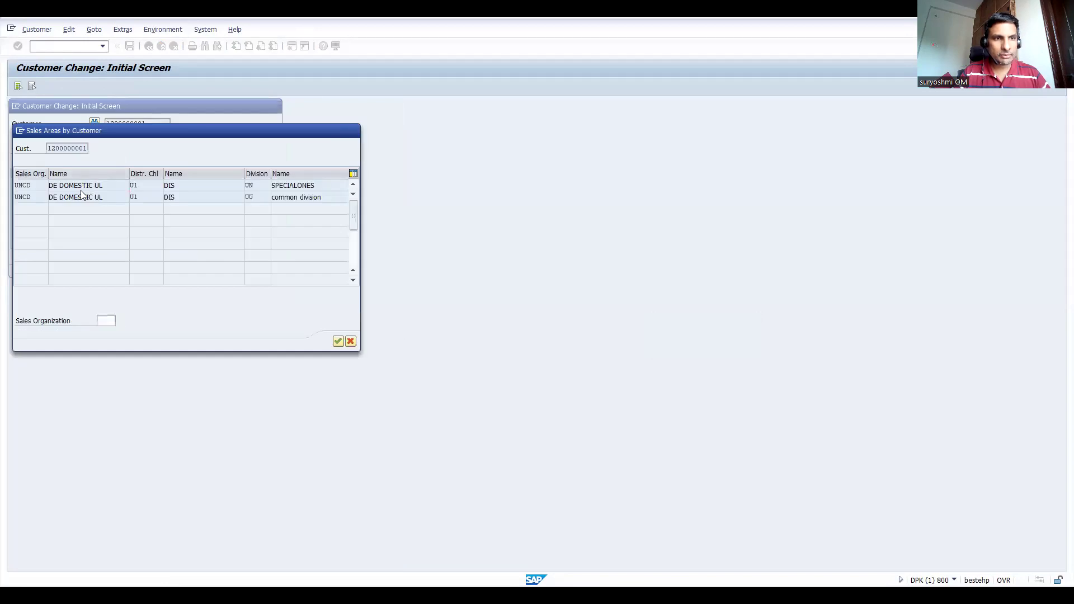
pyautogui.doubleClick(81, 188)
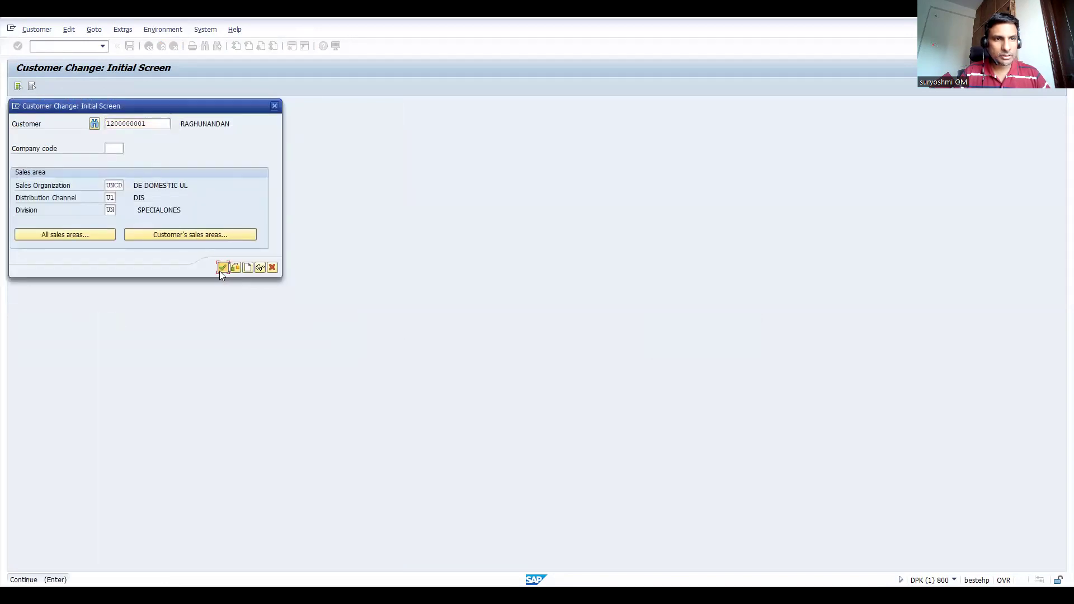
pyautogui.click(220, 269)
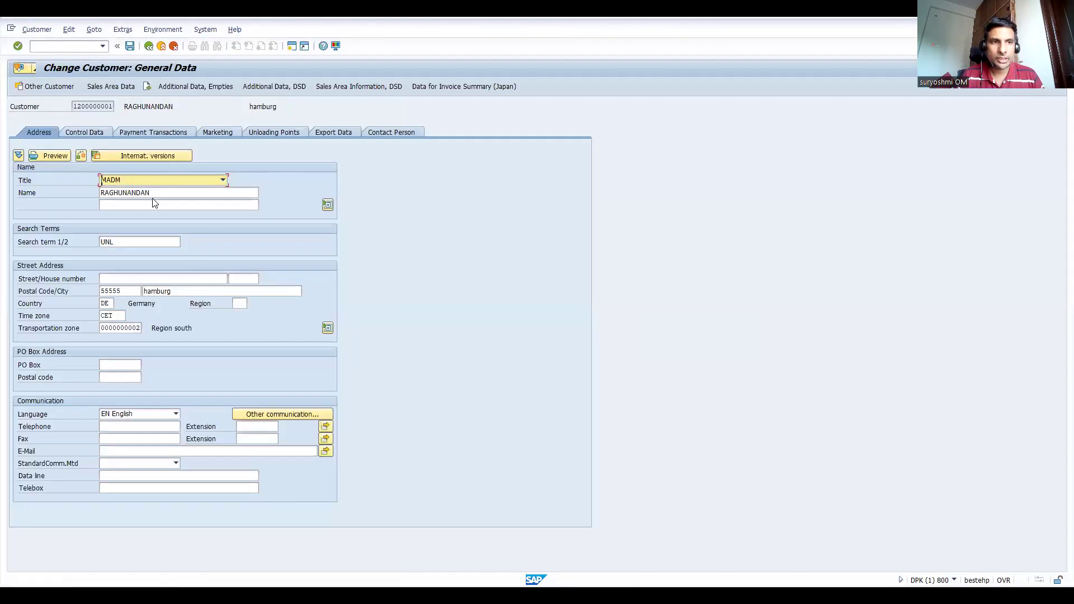
# - On Sales Area Data, view Sales Office, Sales district and Price group value lists without choosing anything
pyautogui.click(117, 89)
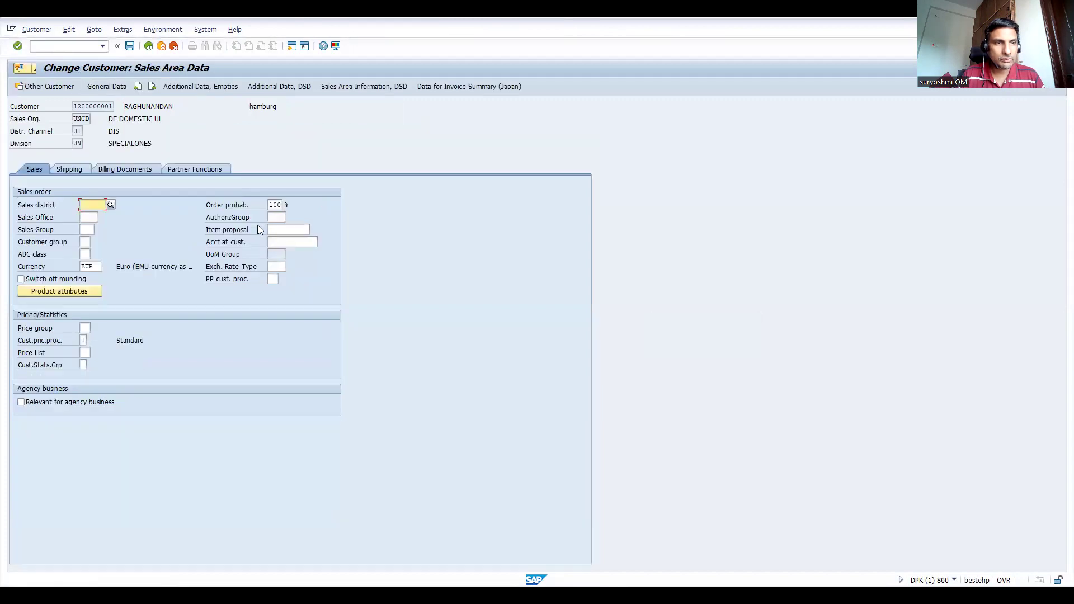
pyautogui.click(94, 217)
pyautogui.click(103, 217)
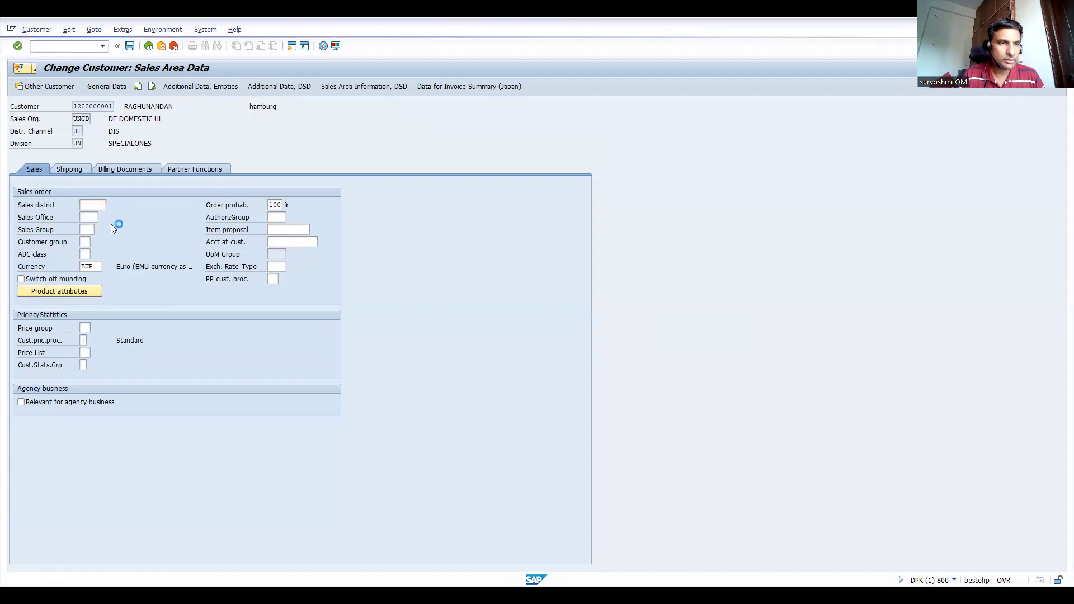
pyautogui.click(105, 204)
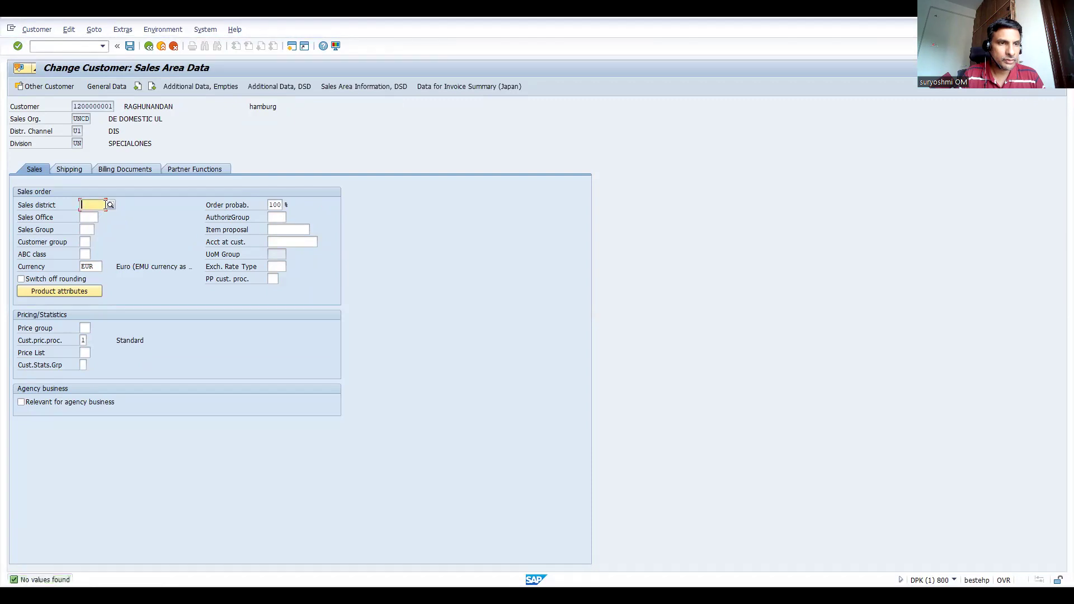
pyautogui.click(111, 205)
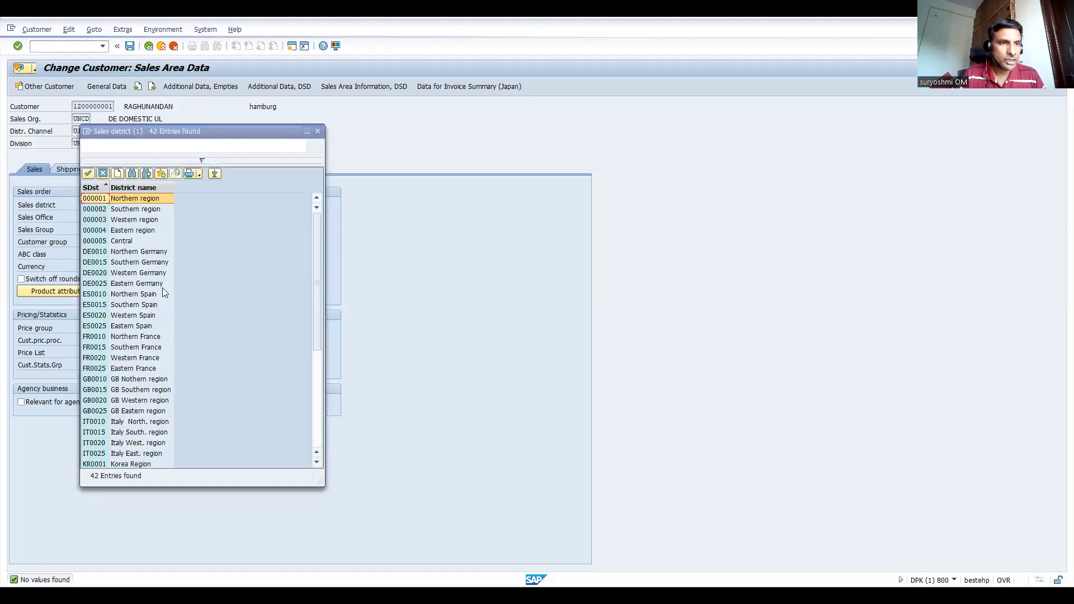
pyautogui.press('Escape')
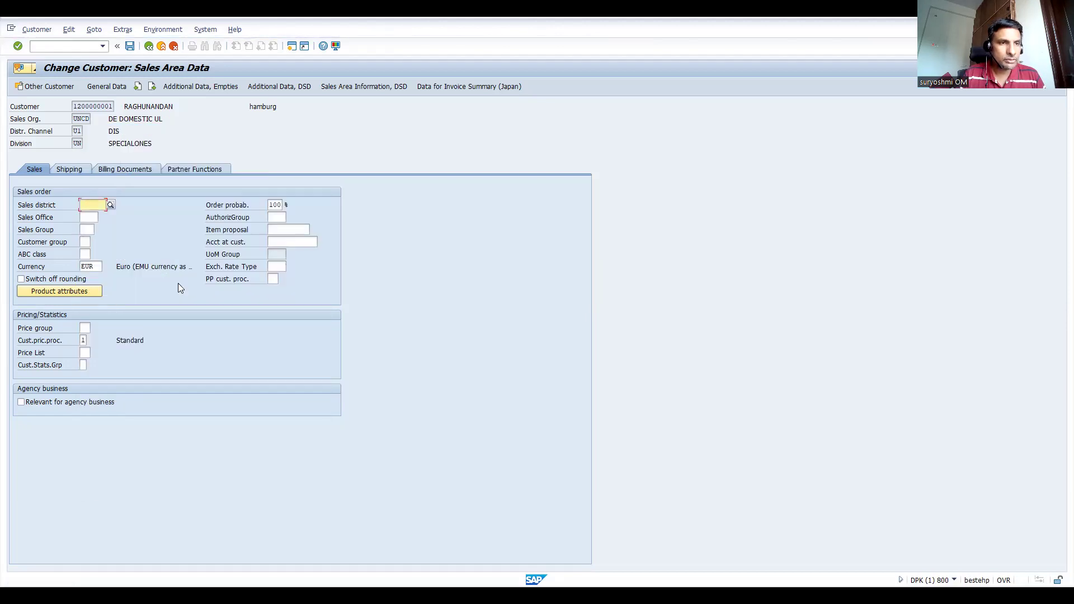
pyautogui.click(85, 329)
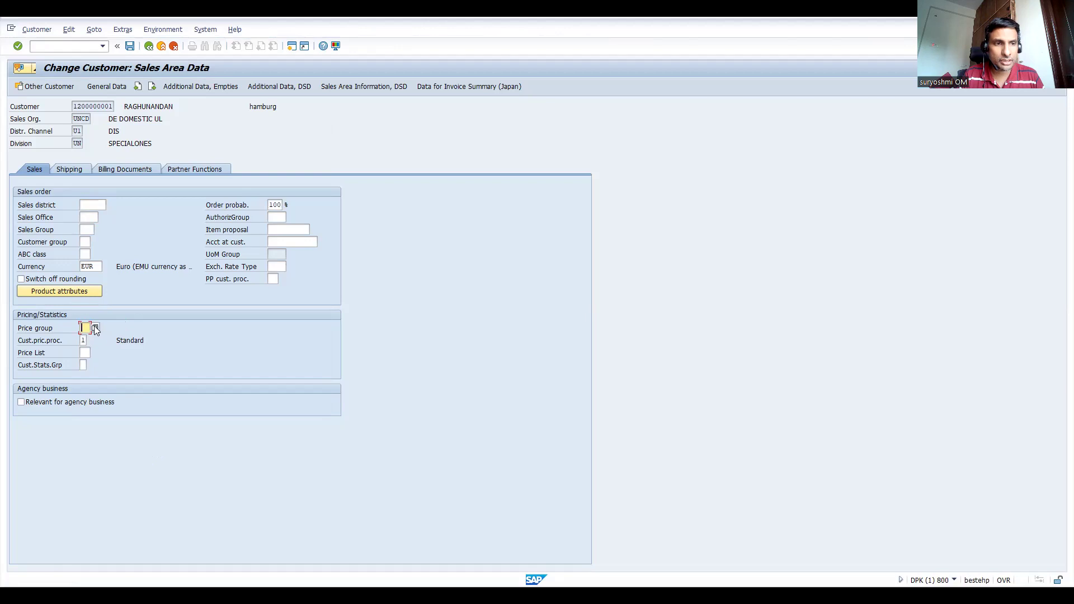
pyautogui.click(95, 328)
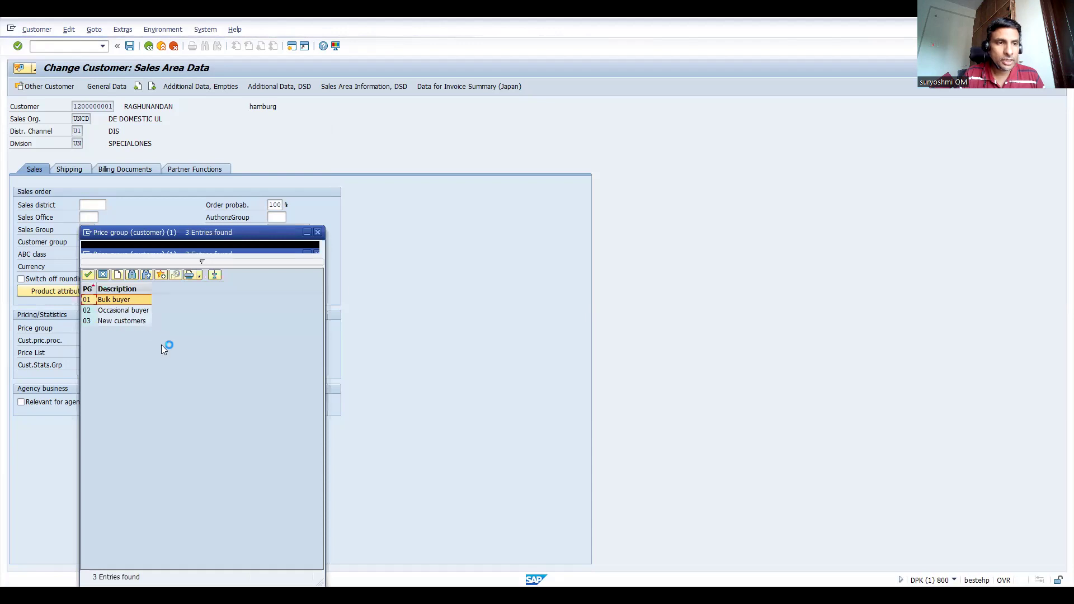
pyautogui.press('Escape')
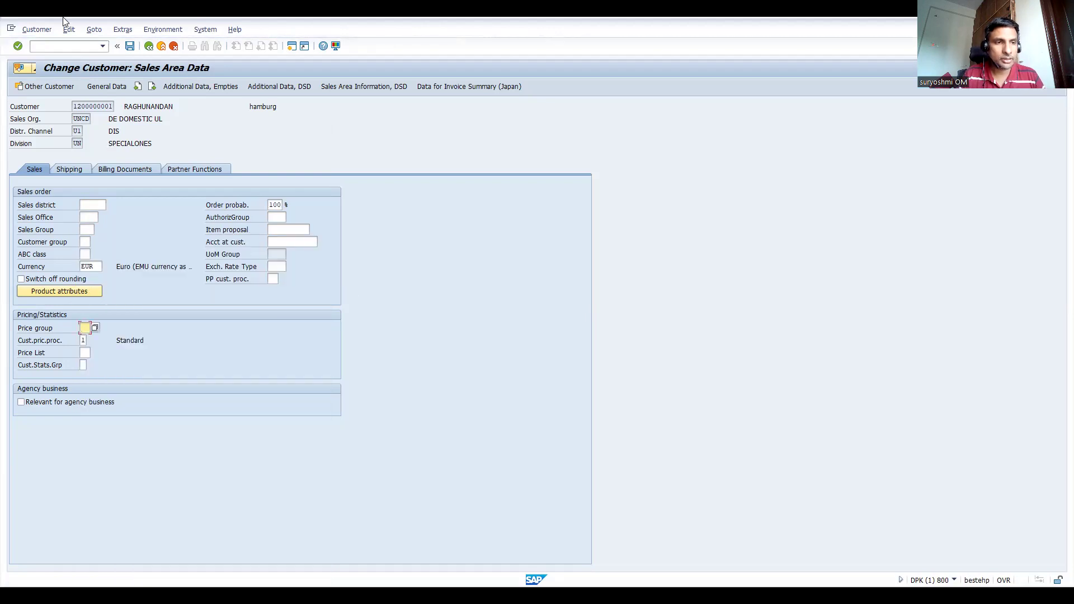
# - Switch to the General Table Display with /nse16n
pyautogui.click(65, 45)
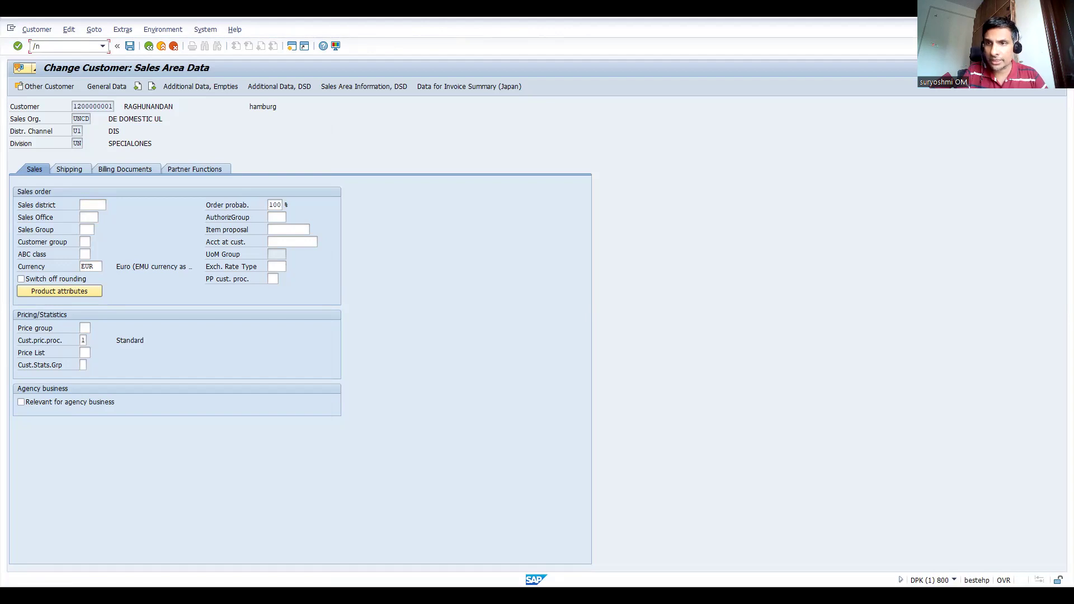
pyautogui.write('/nse')
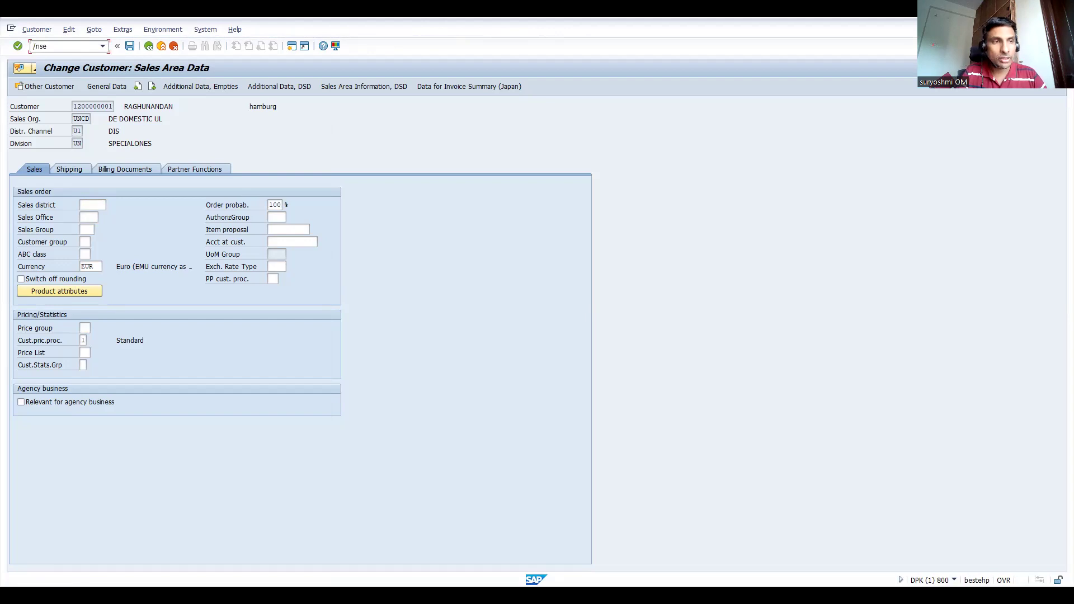
pyautogui.write('16n')
pyautogui.press('Return')
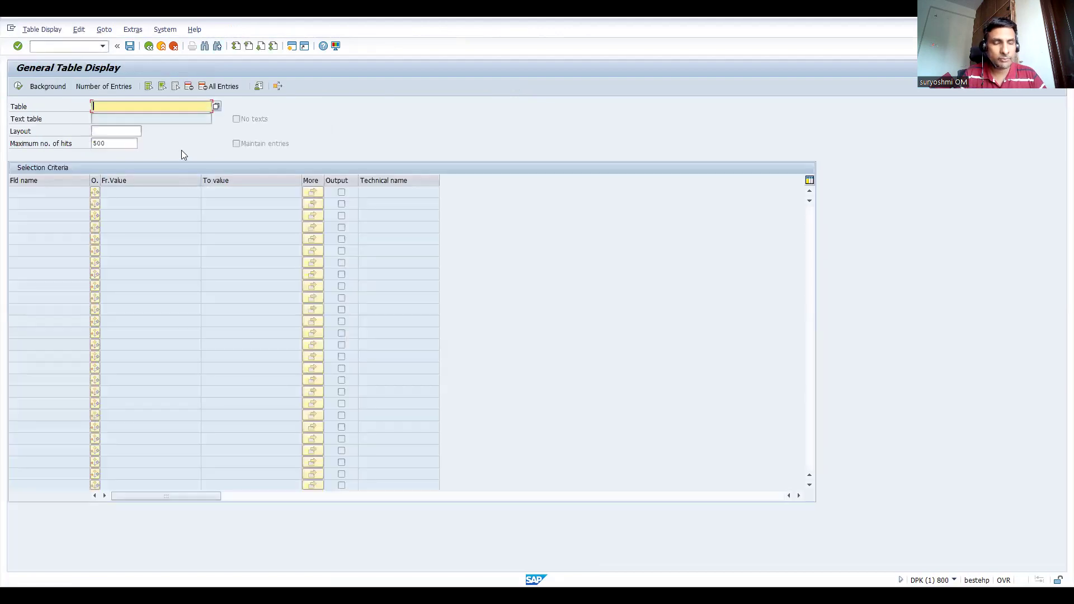
# - Display table KNVV entries for Sales Org. UNCD and step through the listed rows
pyautogui.write('knvv')
pyautogui.press('Return')
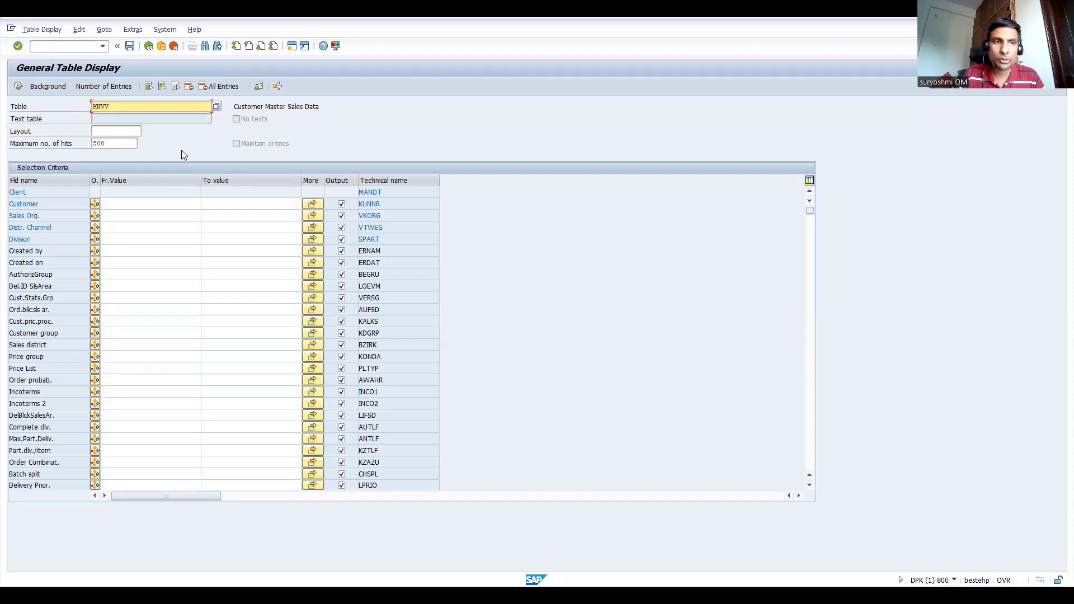
pyautogui.click(136, 206)
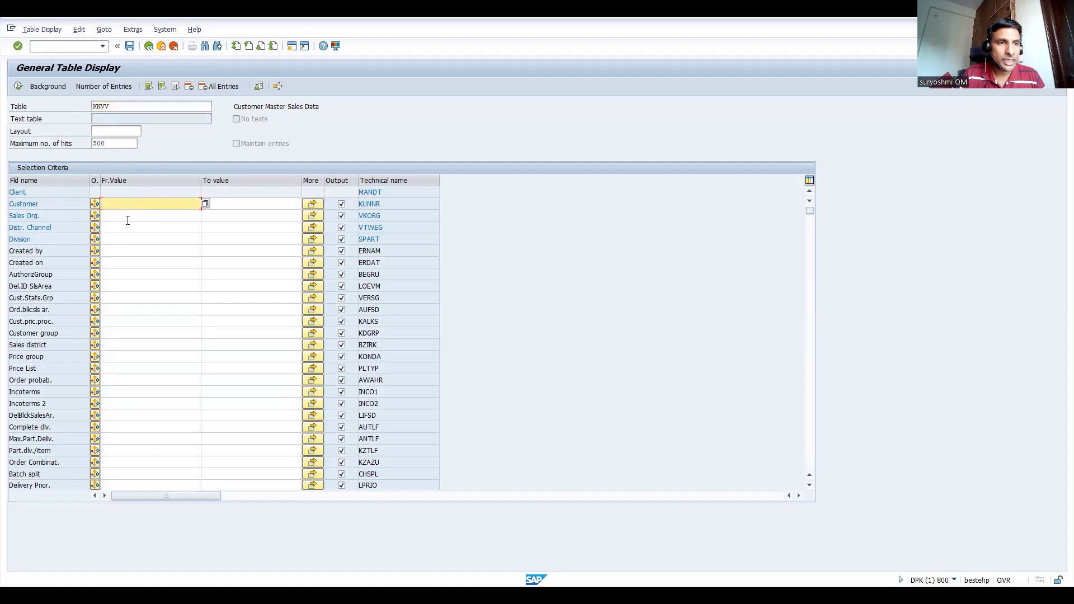
pyautogui.click(128, 219)
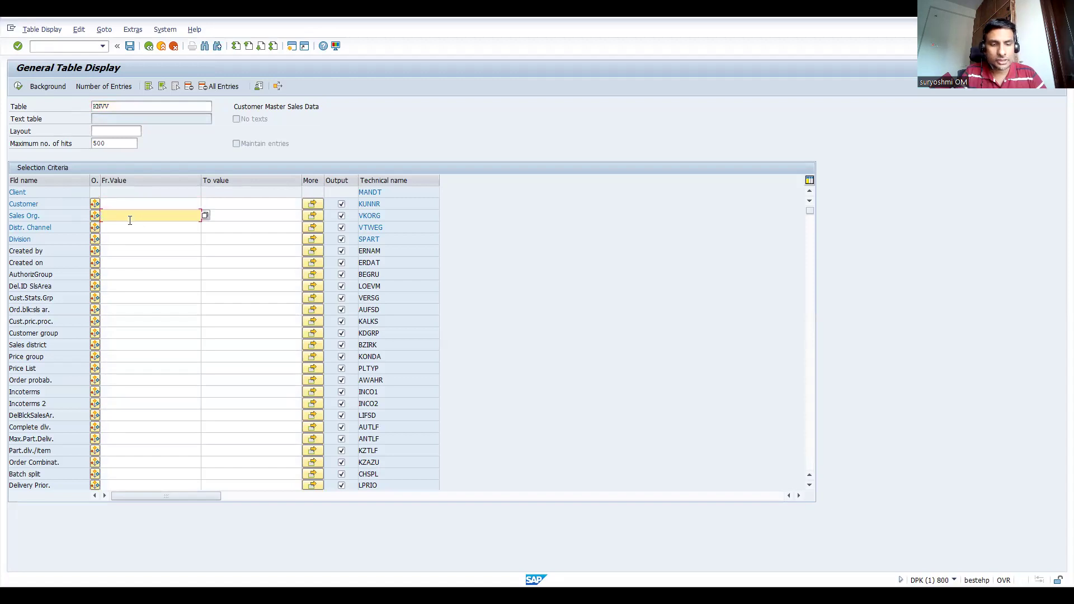
pyautogui.write('u')
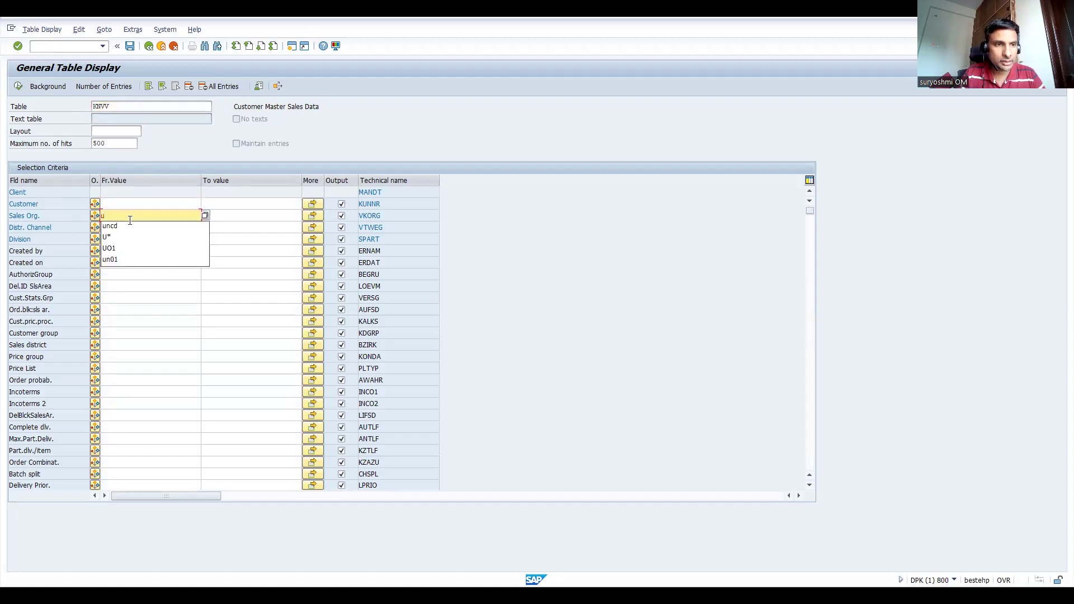
pyautogui.click(128, 230)
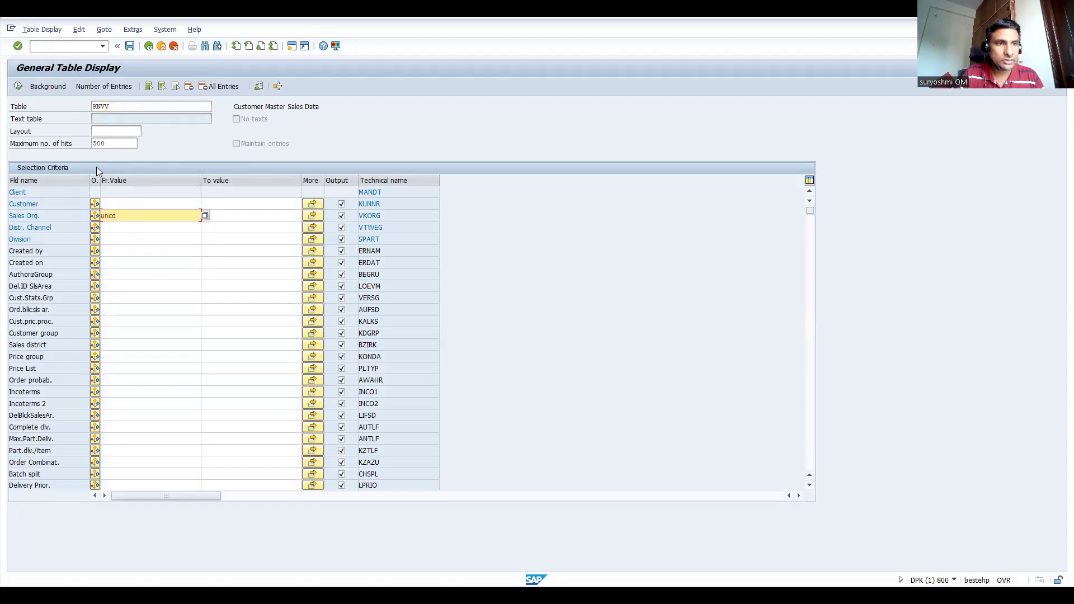
pyautogui.click(19, 87)
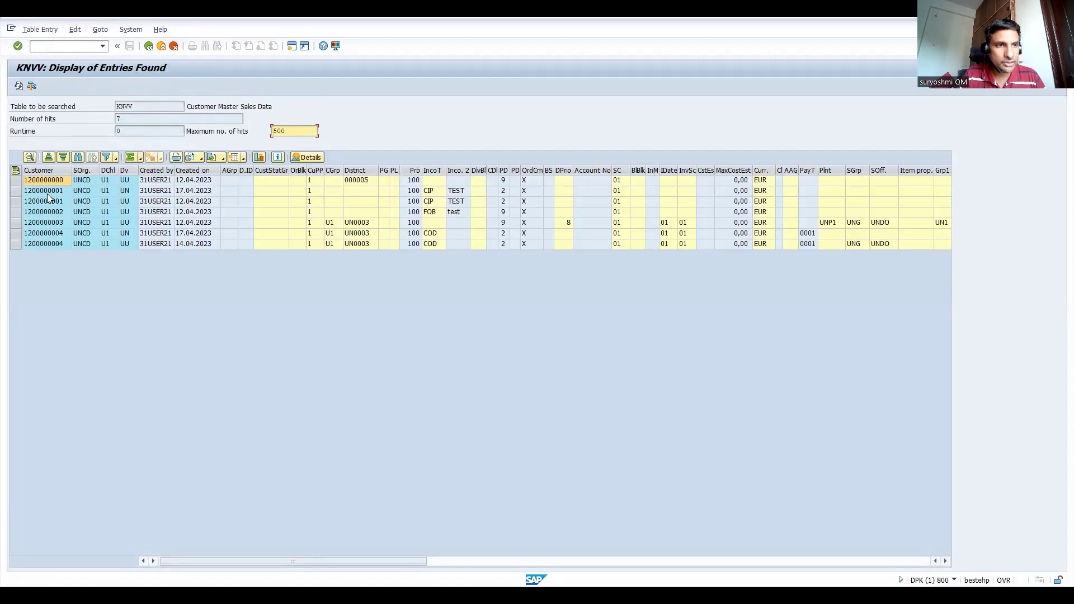
pyautogui.press('Tab')
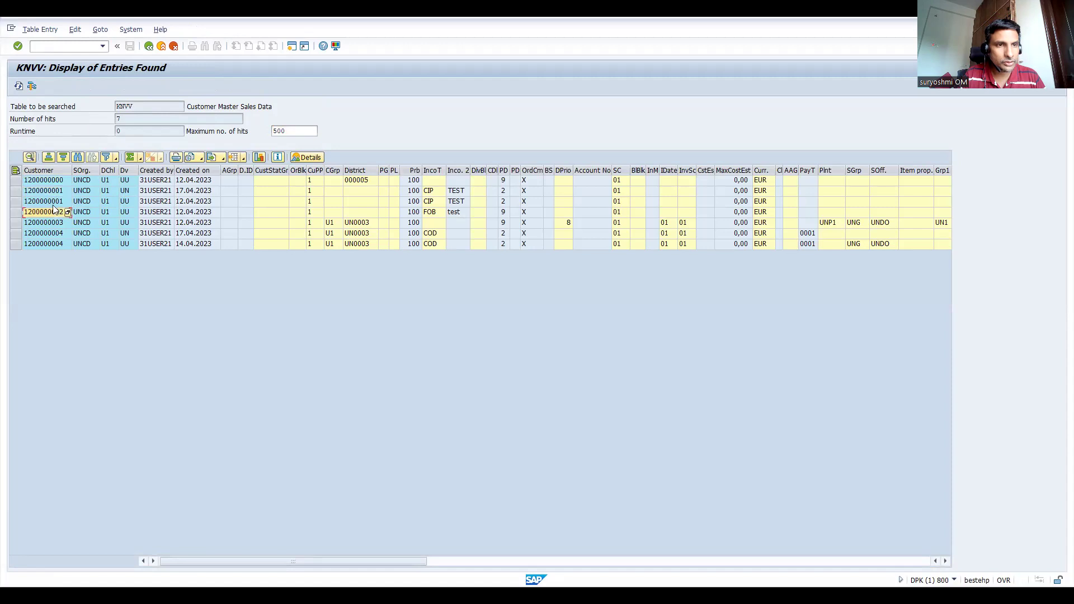
pyautogui.press('Tab')
pyautogui.press('Tab')
pyautogui.press('Tab')
pyautogui.press('Tab')
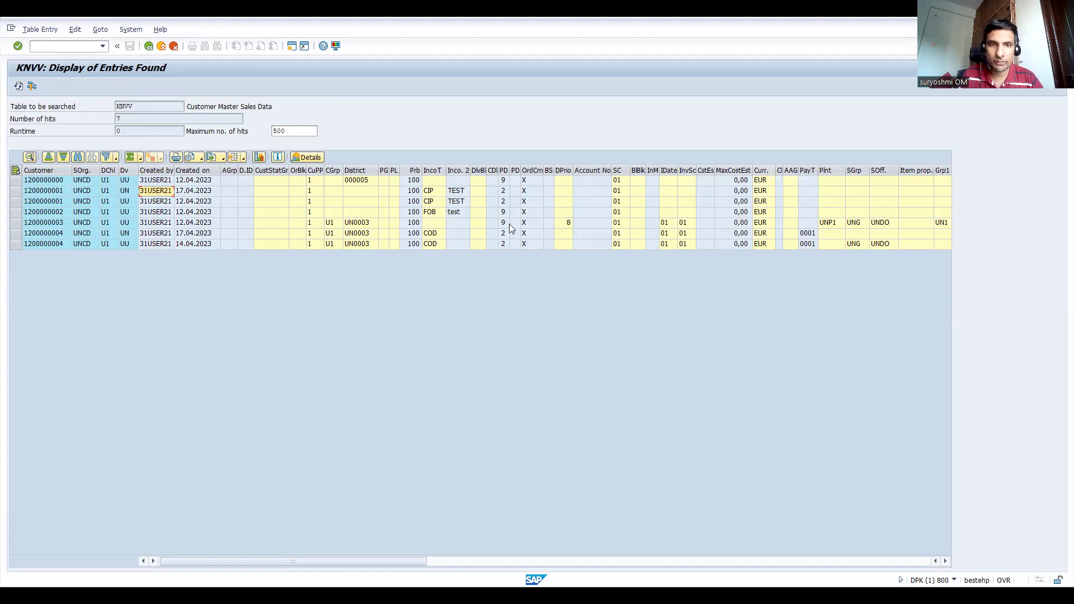
# - Go back to the KNVV selection screen and enter /h to activate debugging
pyautogui.click(148, 49)
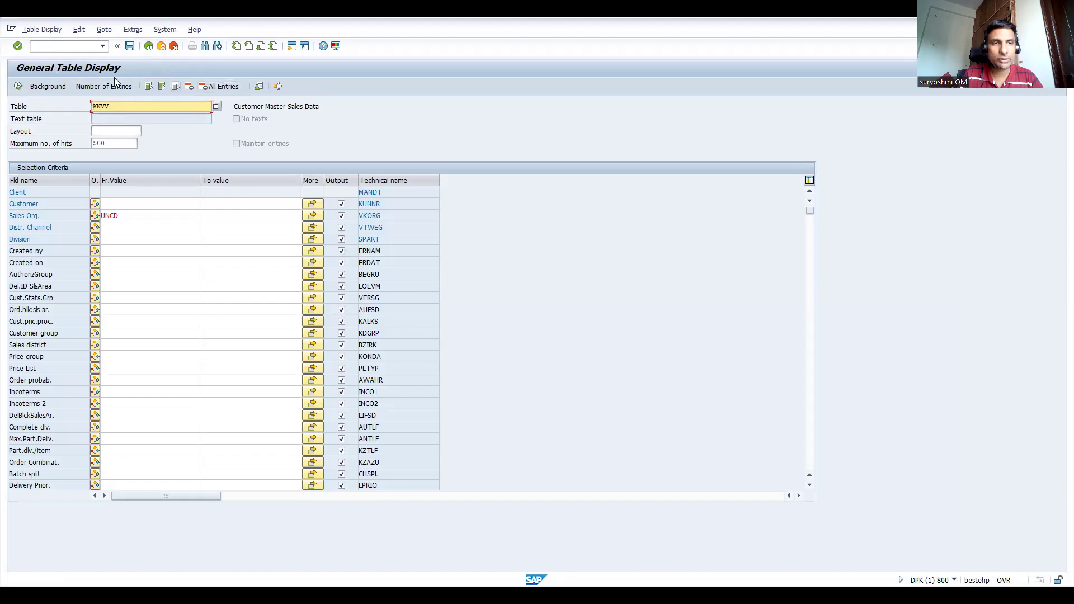
pyautogui.click(67, 47)
pyautogui.write('/')
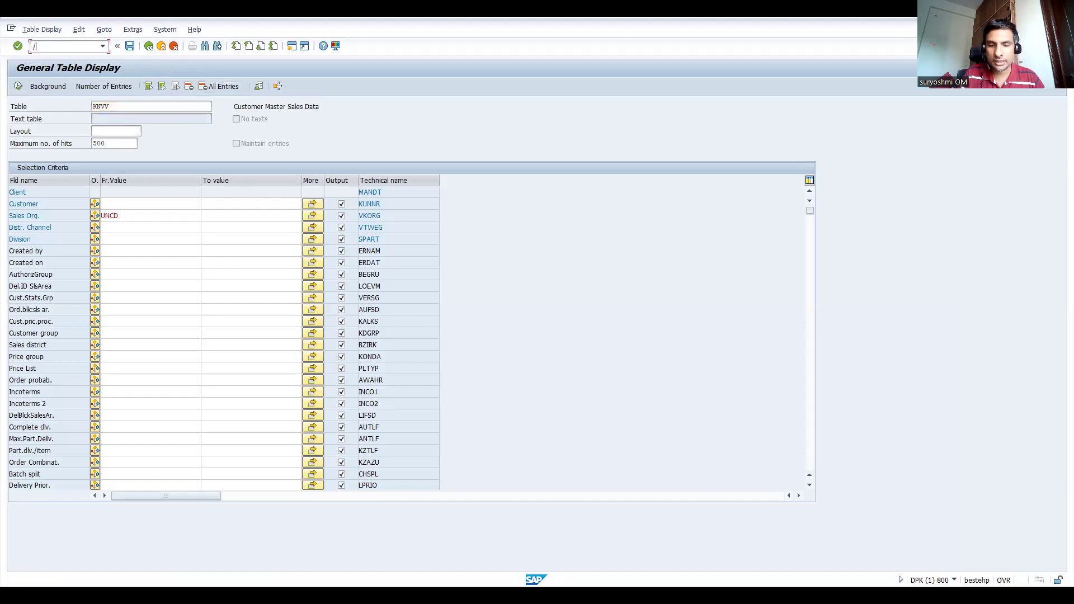
pyautogui.write('h')
pyautogui.press('Return')
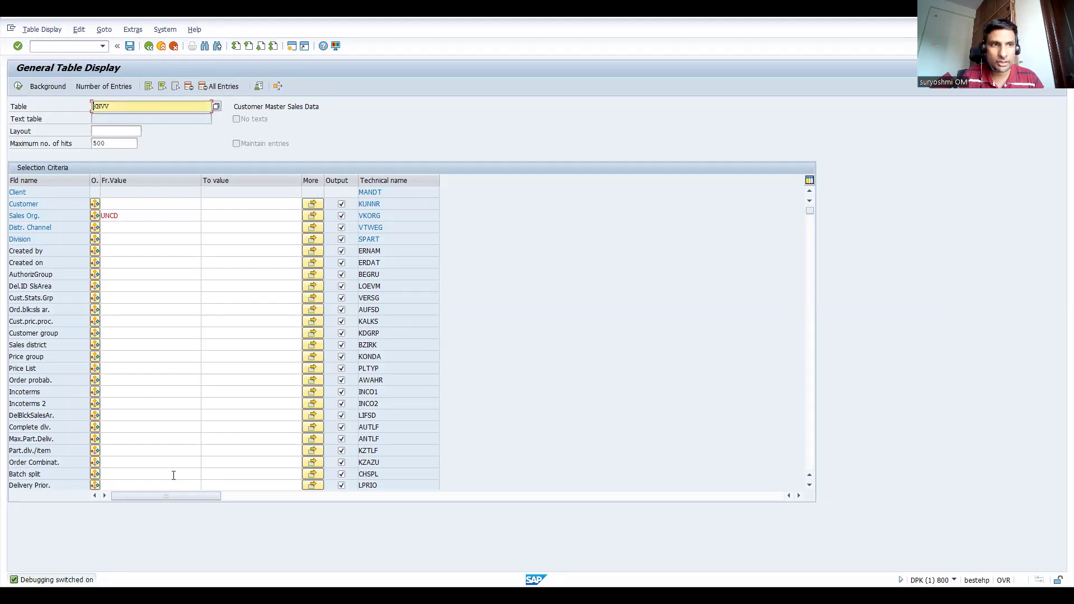
# - Start the debugger and set GD-EDIT and GD-SAPEDIT to X to enable Maintain entries
pyautogui.press('F8')
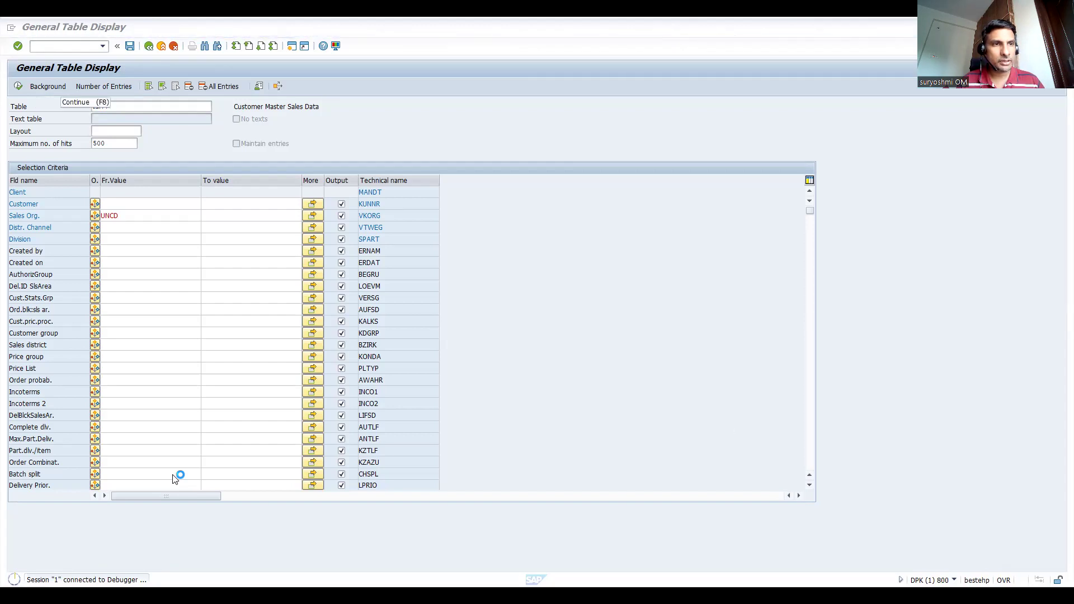
# - List the KNVV entries in edit mode and enter delivery priority 5 in the PD cells
pyautogui.click(18, 87)
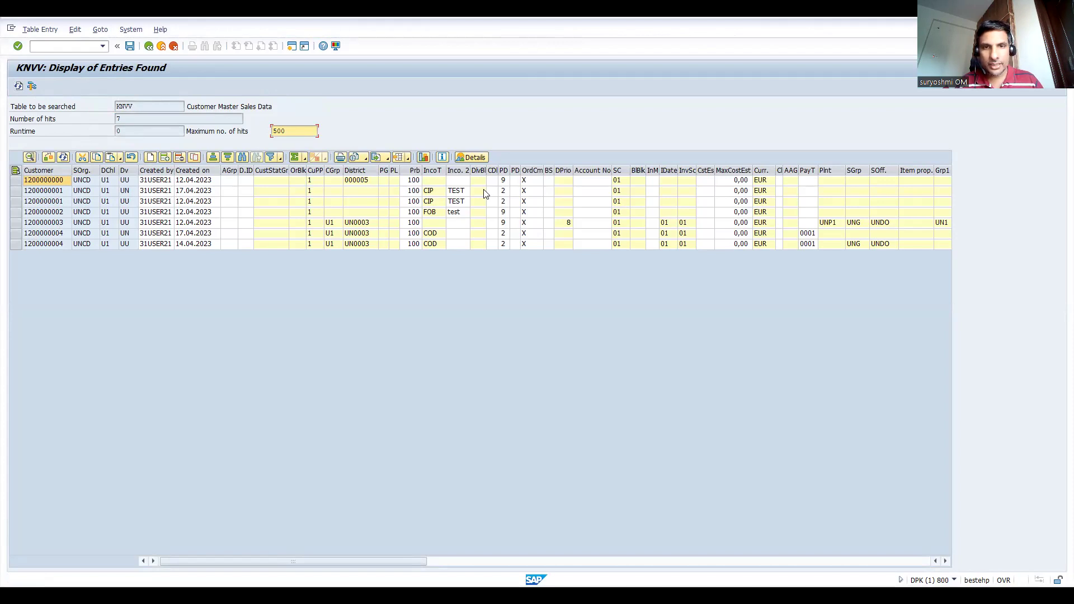
pyautogui.click(503, 179)
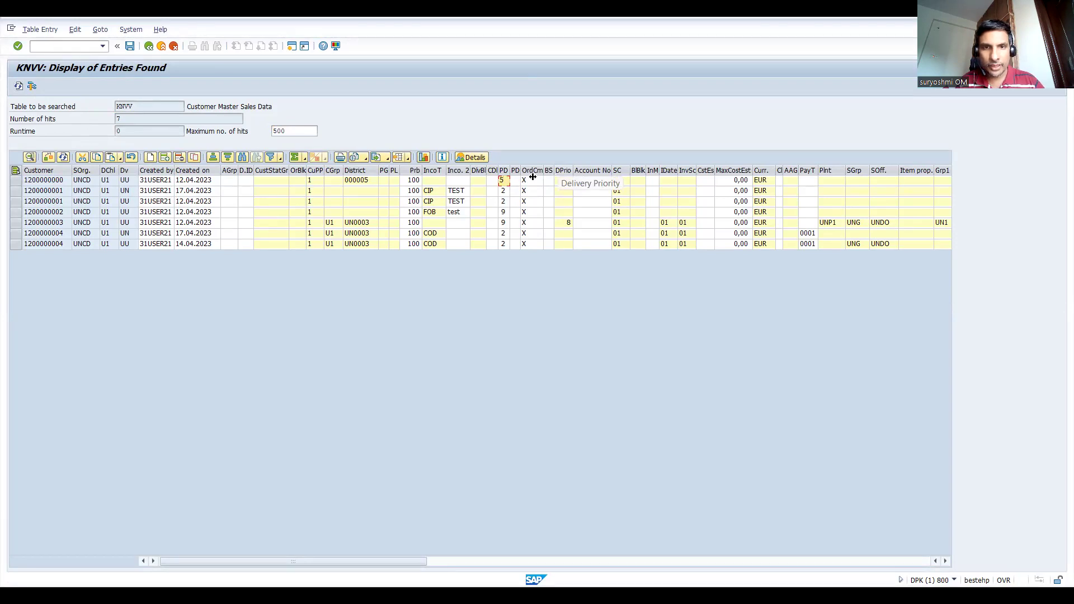
pyautogui.click(502, 192)
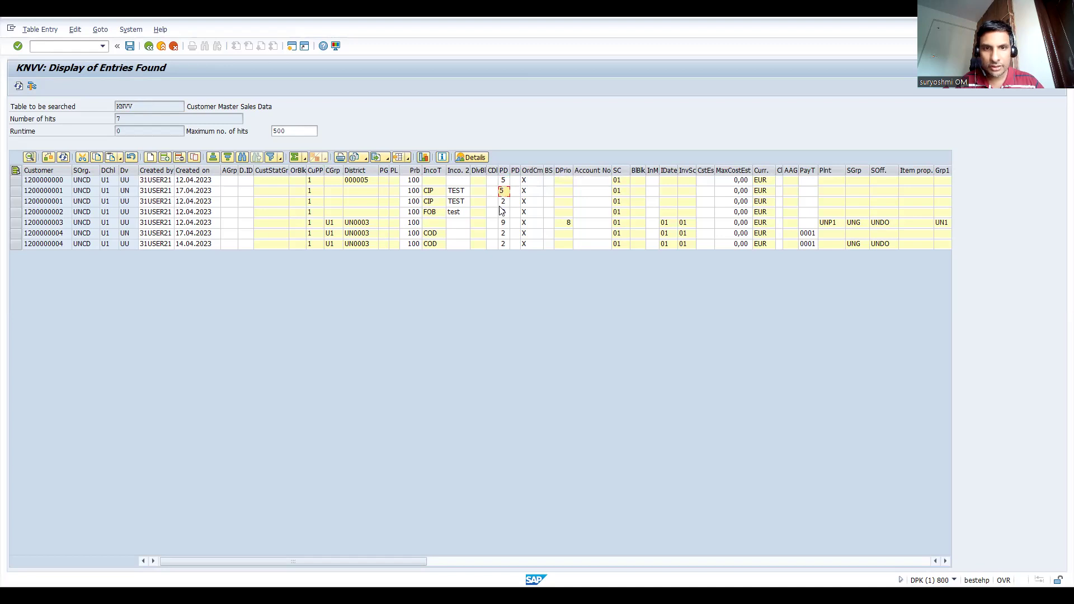
pyautogui.click(503, 201)
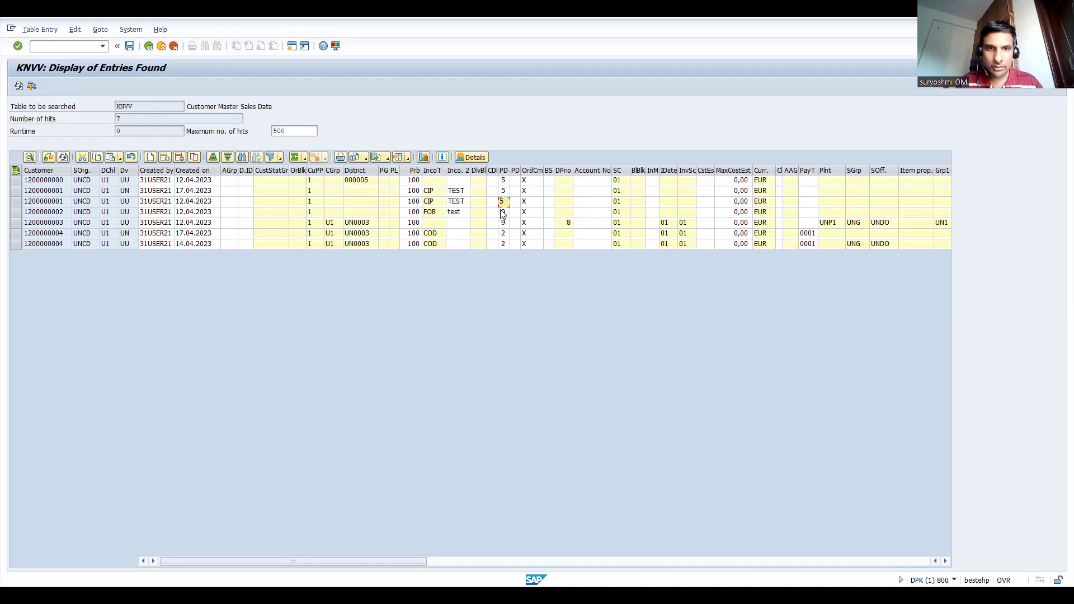
pyautogui.click(503, 212)
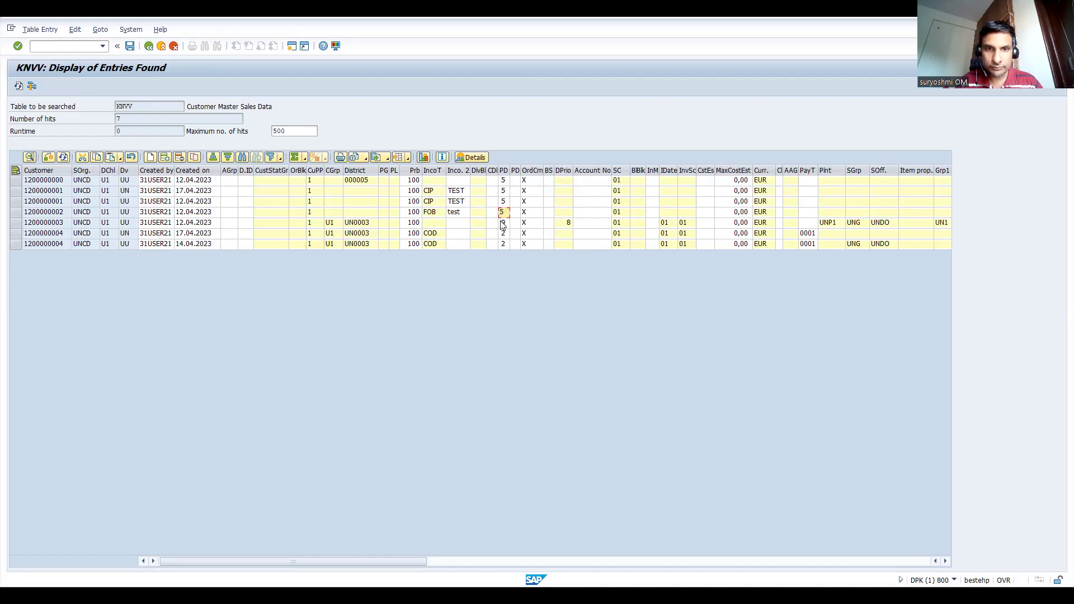
pyautogui.click(502, 223)
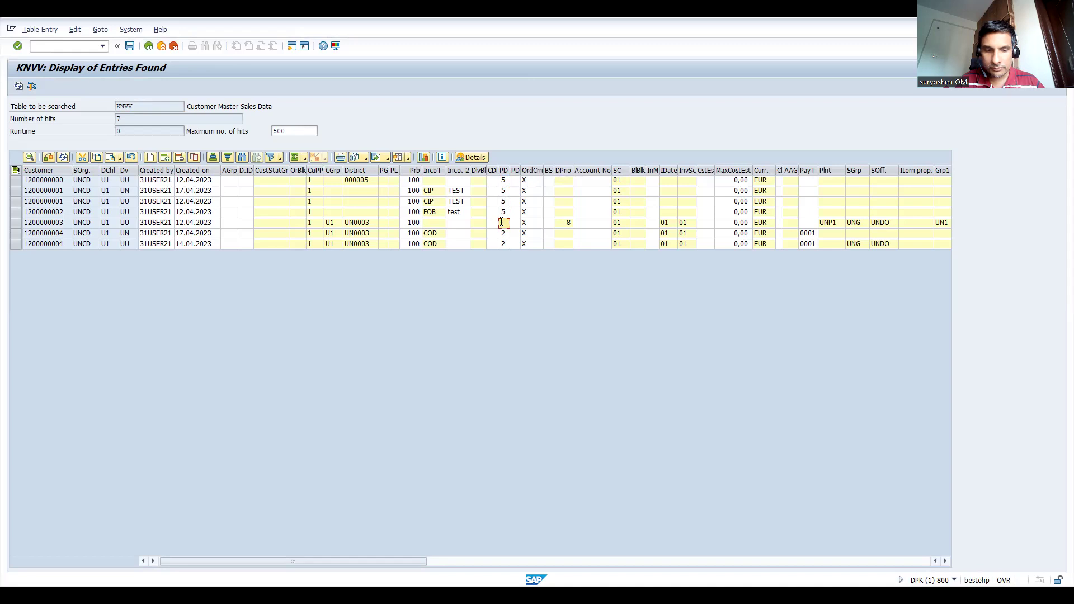
pyautogui.write('5')
pyautogui.click(501, 233)
pyautogui.write('5')
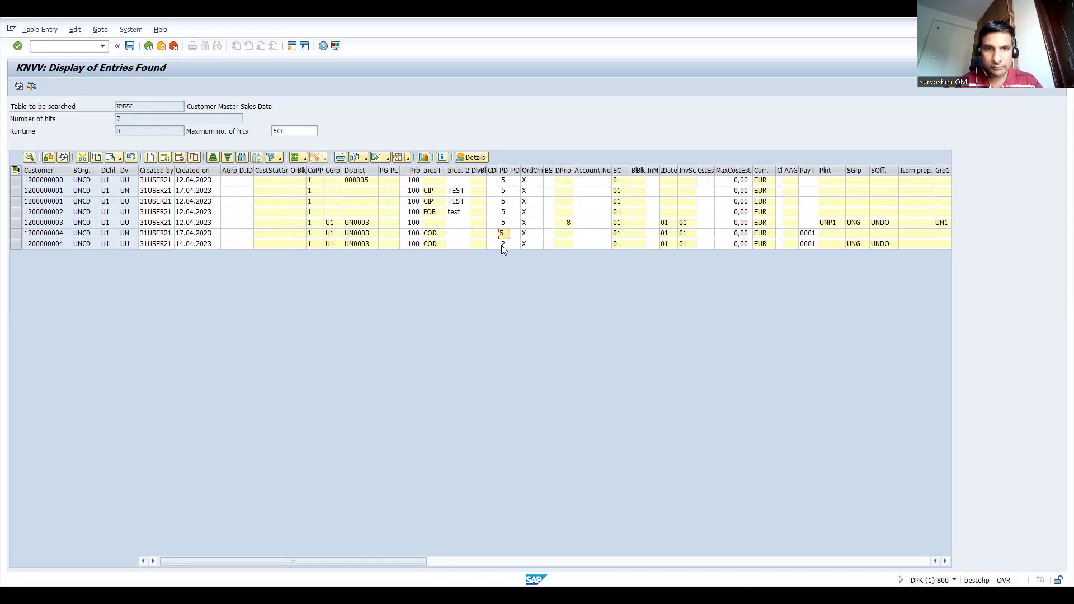
pyautogui.click(503, 246)
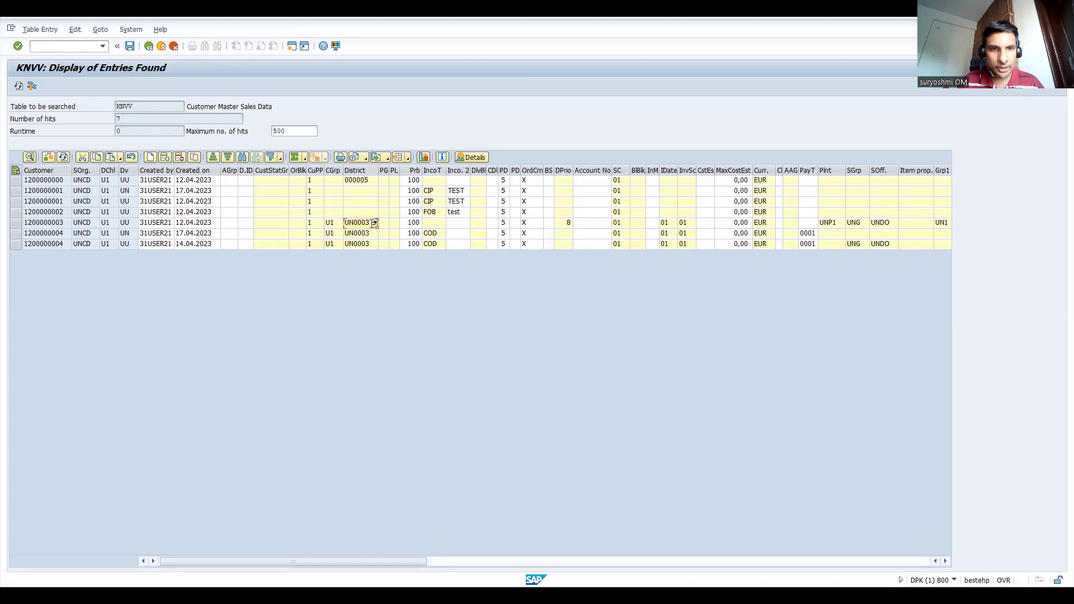
# - Set the first KNVV row's sales district to UN0001 SOUTH from the value list
pyautogui.click(369, 180)
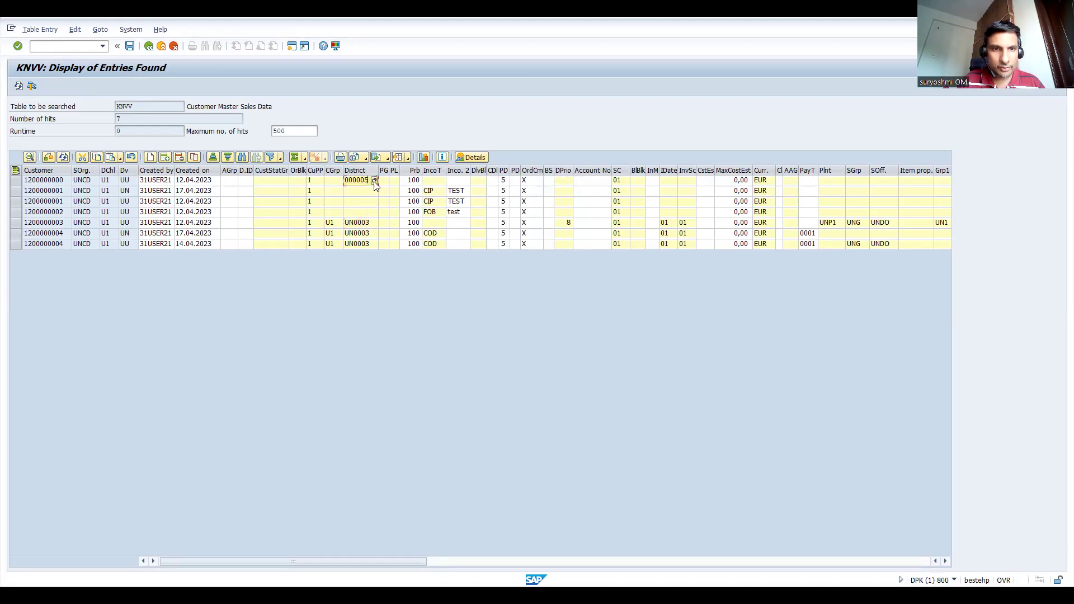
pyautogui.press('F4')
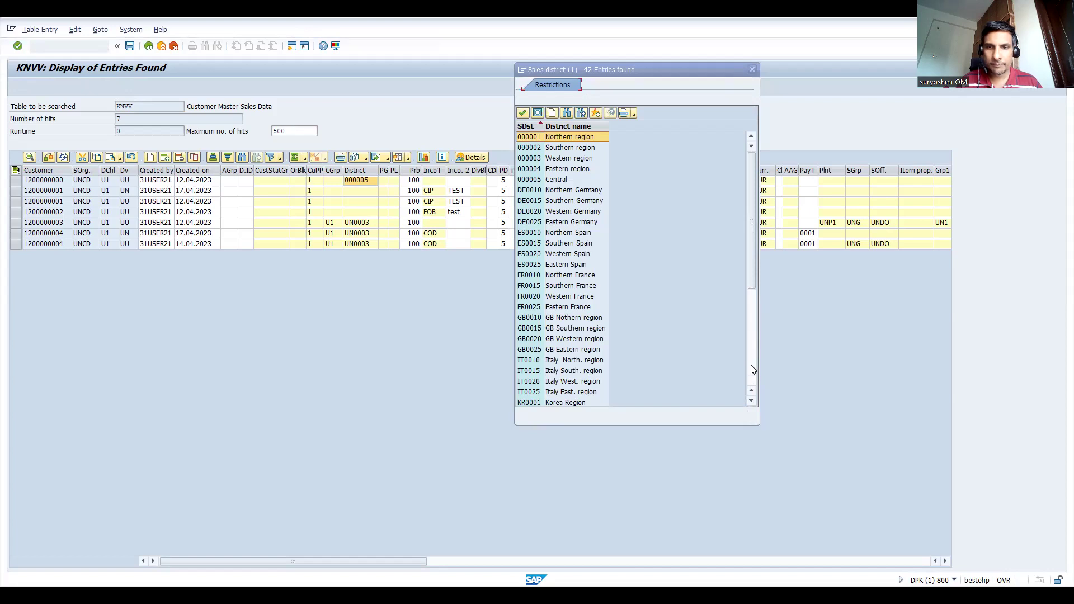
pyautogui.scroll(-5, 573, 286)
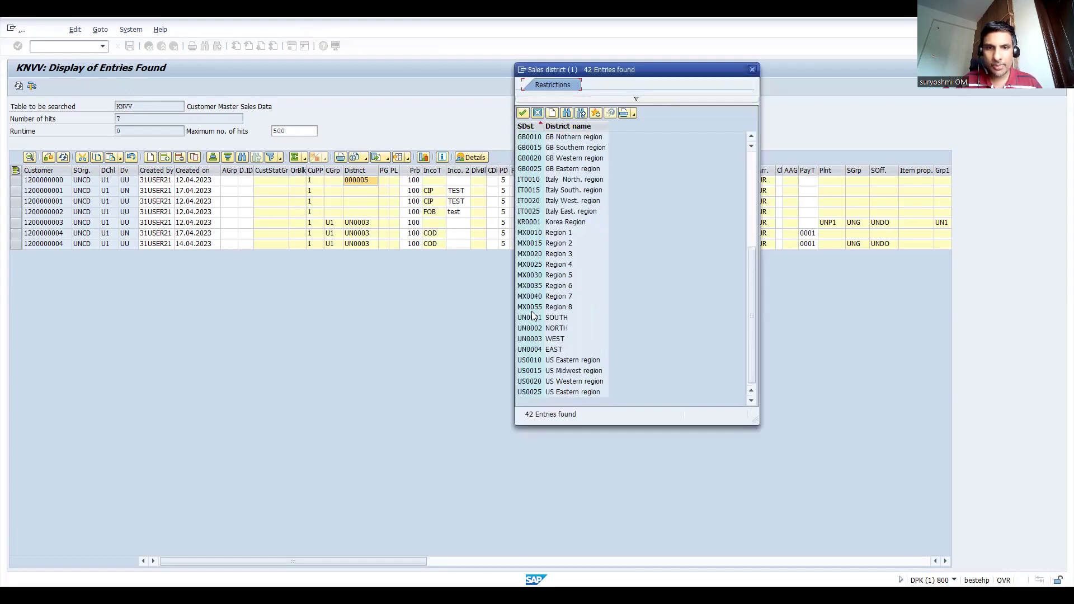
pyautogui.click(532, 317)
pyautogui.doubleClick(530, 318)
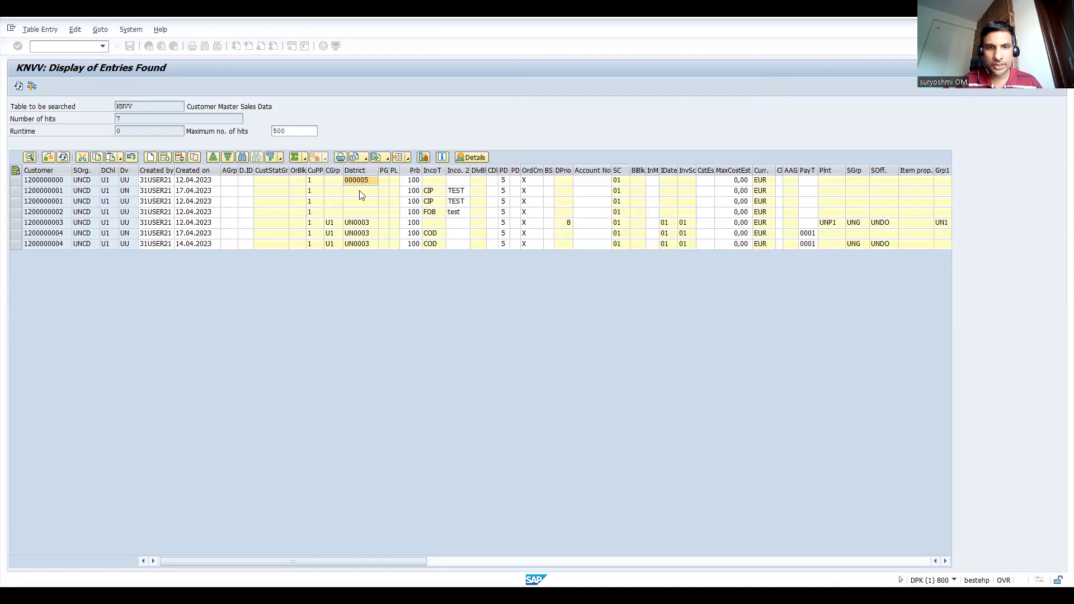
# - Copy UN0003 into the empty district cells and save the seven changed rows
pyautogui.click(361, 193)
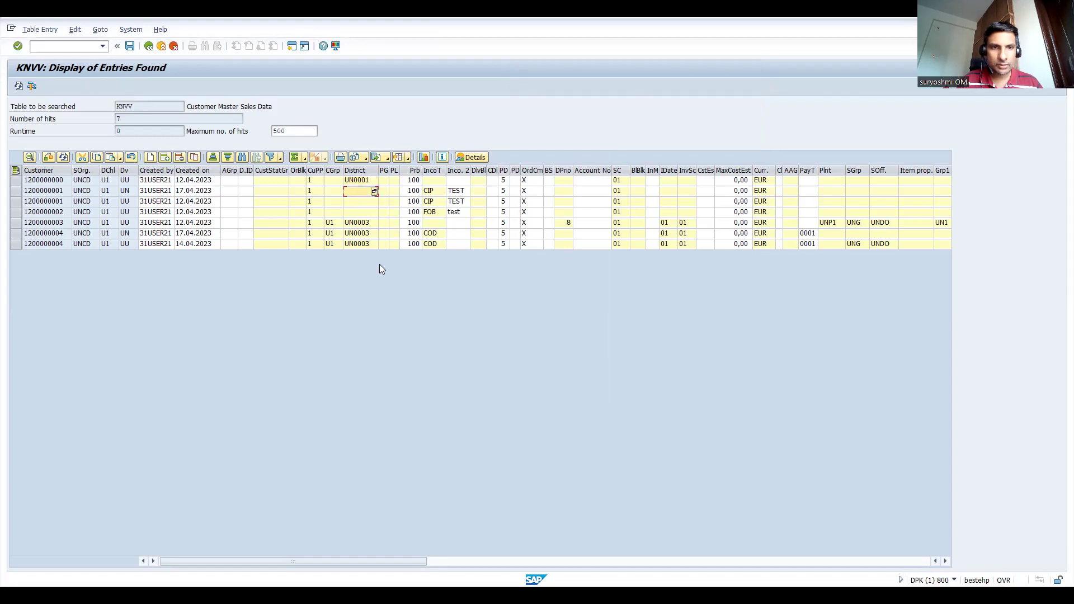
pyautogui.click(356, 222)
pyautogui.doubleClick(356, 222)
pyautogui.hotkey('ctrl', 'c')
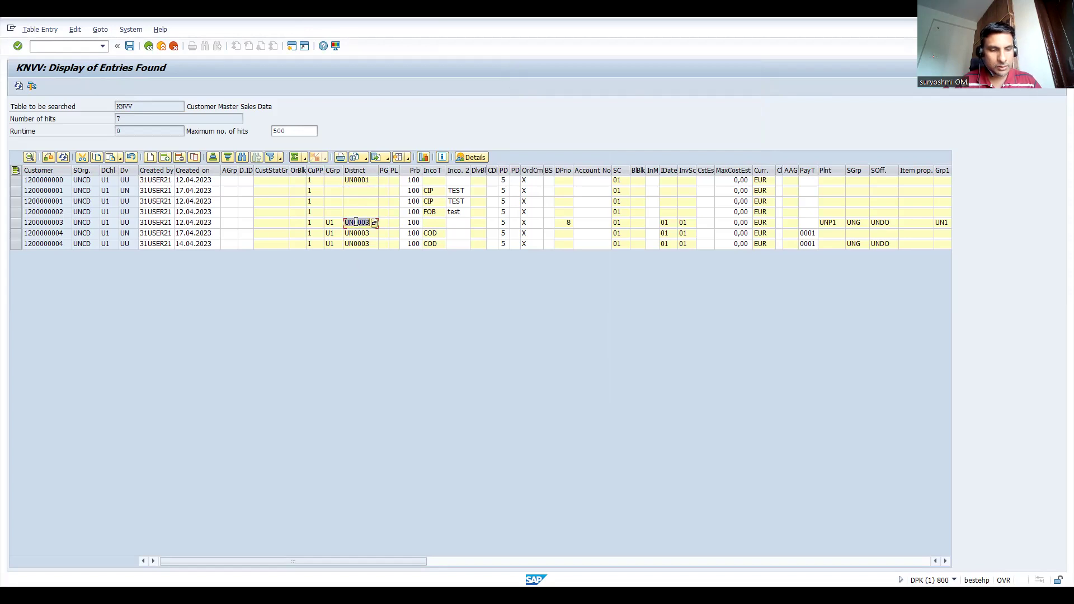
pyautogui.click(367, 192)
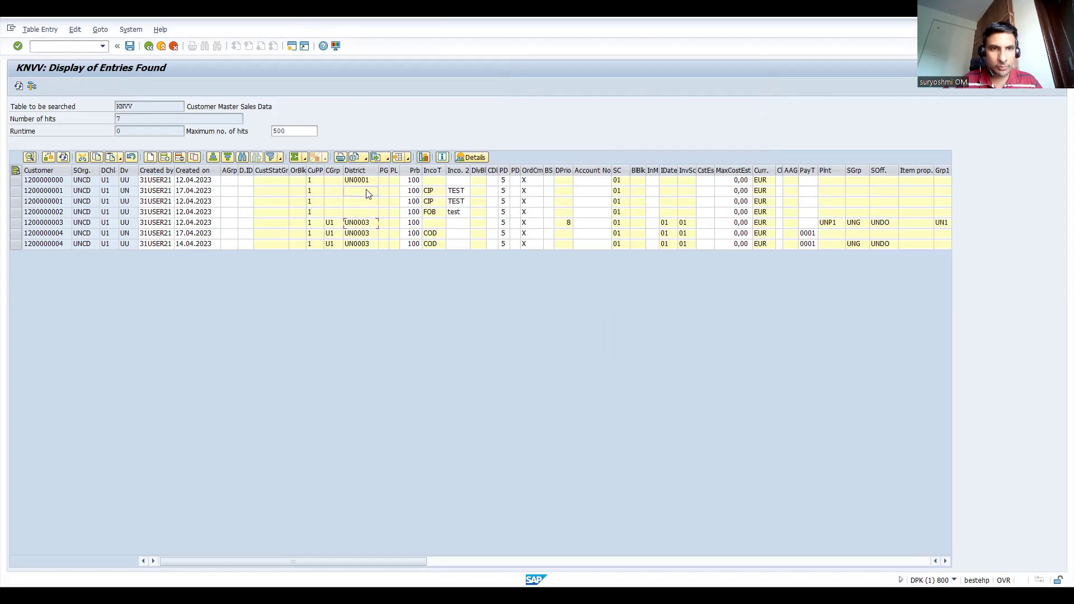
pyautogui.hotkey('ctrl', 'v')
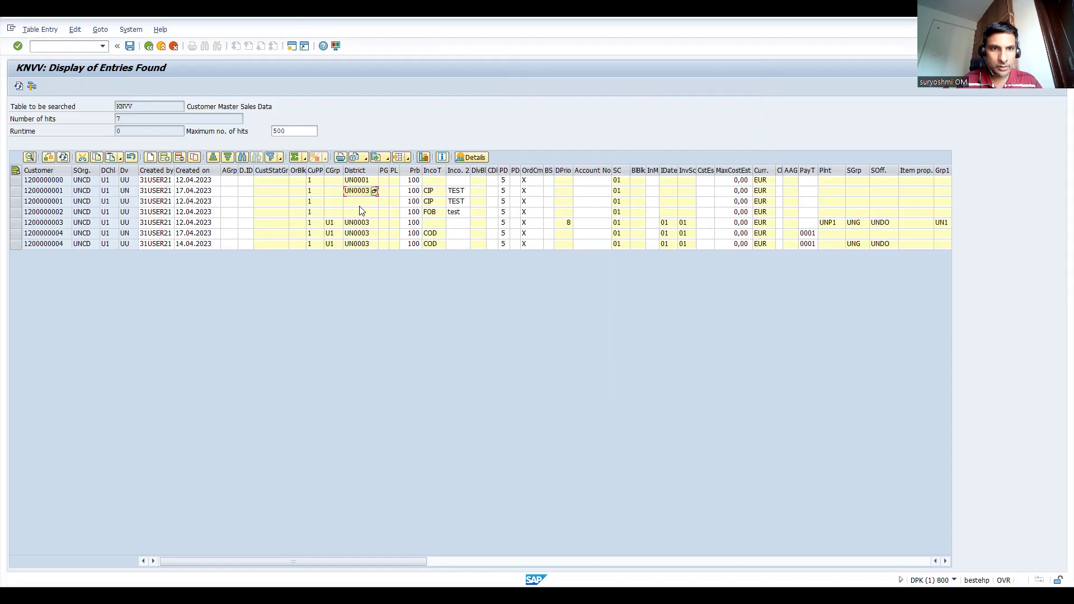
pyautogui.click(360, 205)
pyautogui.hotkey('ctrl', 'v')
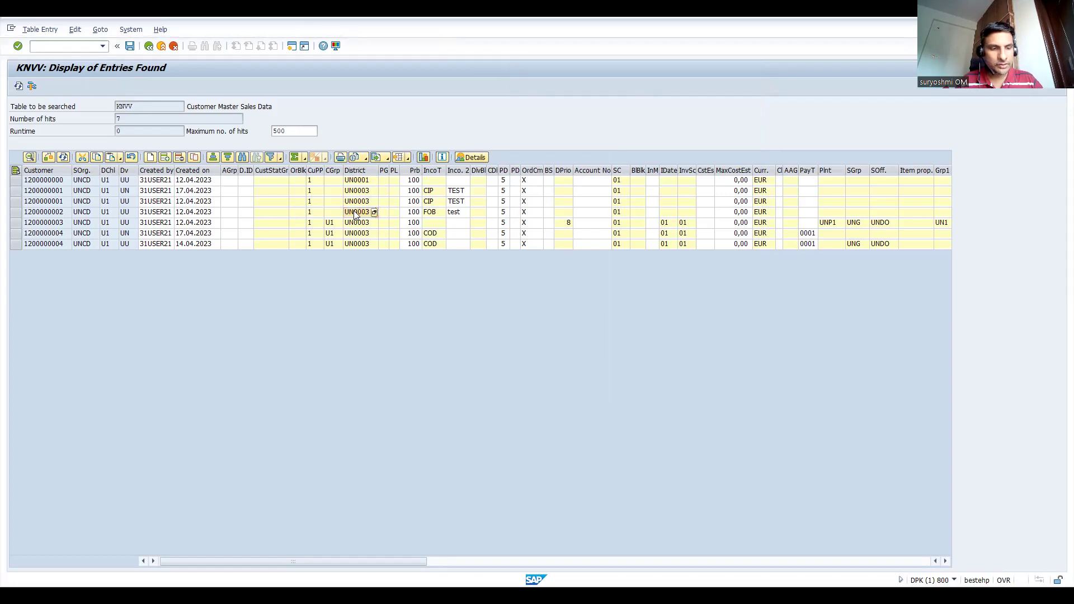
pyautogui.hotkey('ctrl', 's')
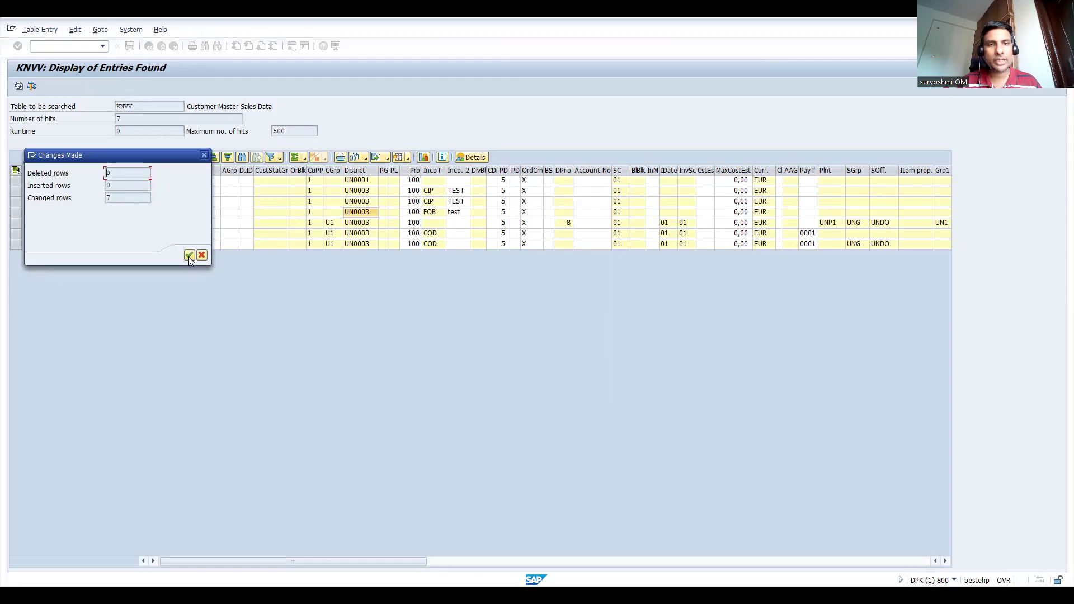
# - Replace row two's TEST Incoterms location with HAMBRUG and copy it into row one
pyautogui.click(190, 256)
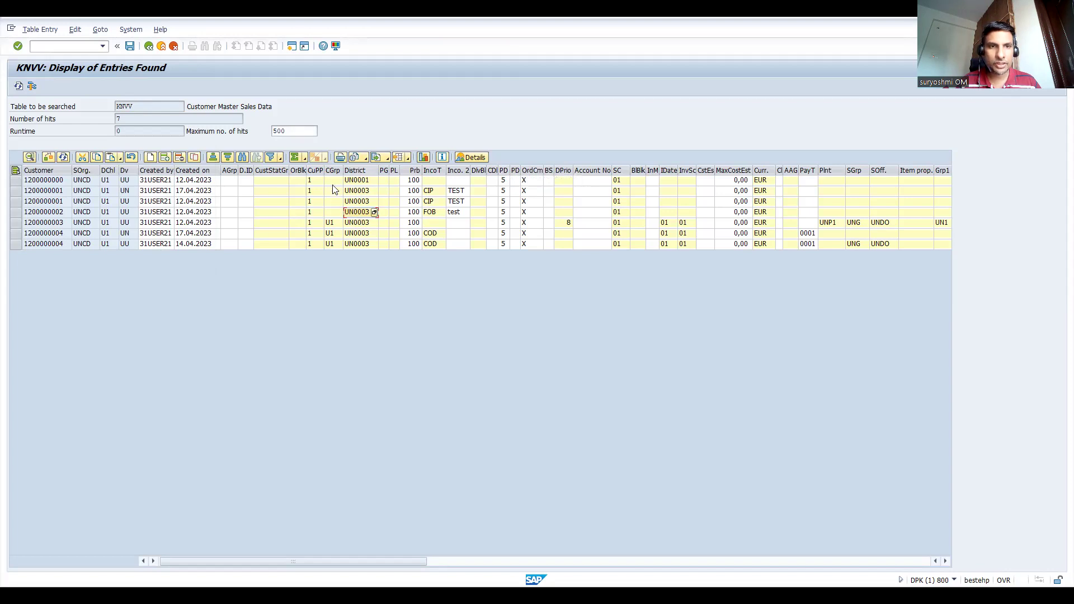
pyautogui.click(457, 191)
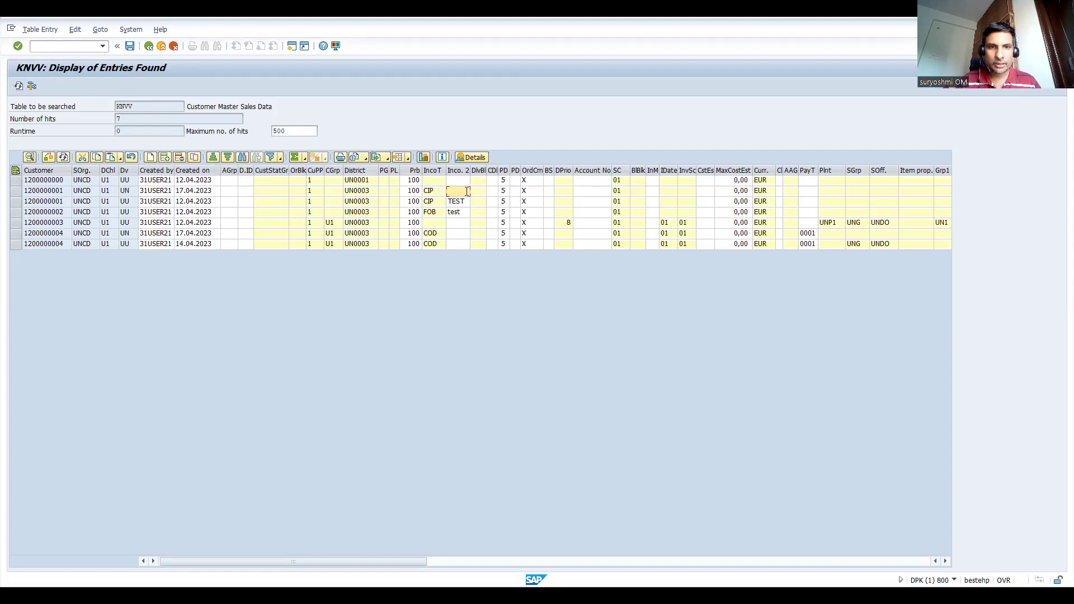
pyautogui.moveTo(466, 192); pyautogui.dragTo(449, 191)
pyautogui.press('End')
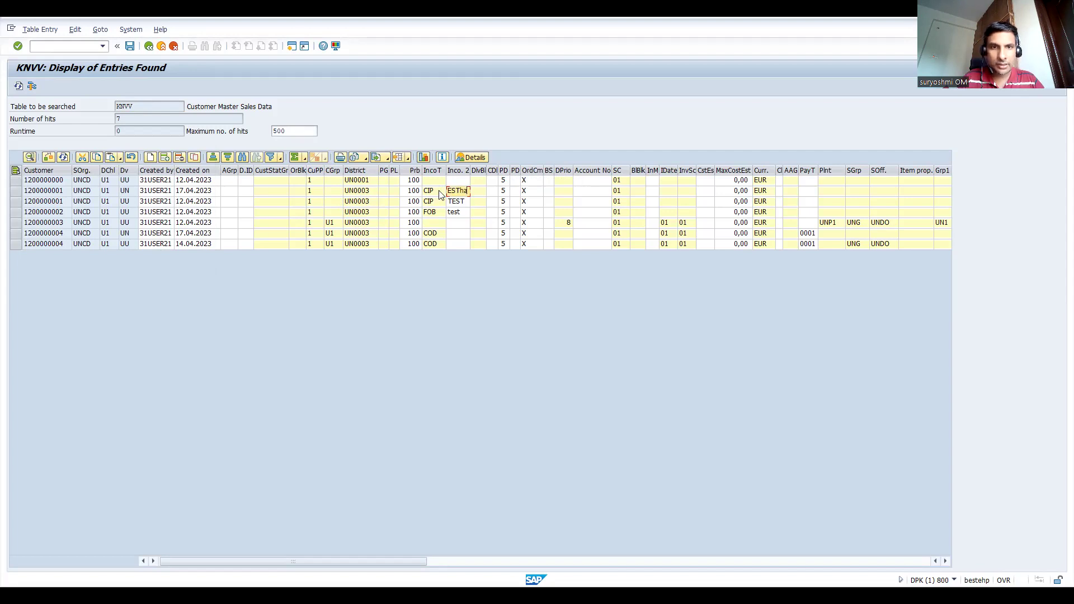
pyautogui.press('BackSpace')
pyautogui.press('BackSpace')
pyautogui.press('BackSpace')
pyautogui.press('BackSpace')
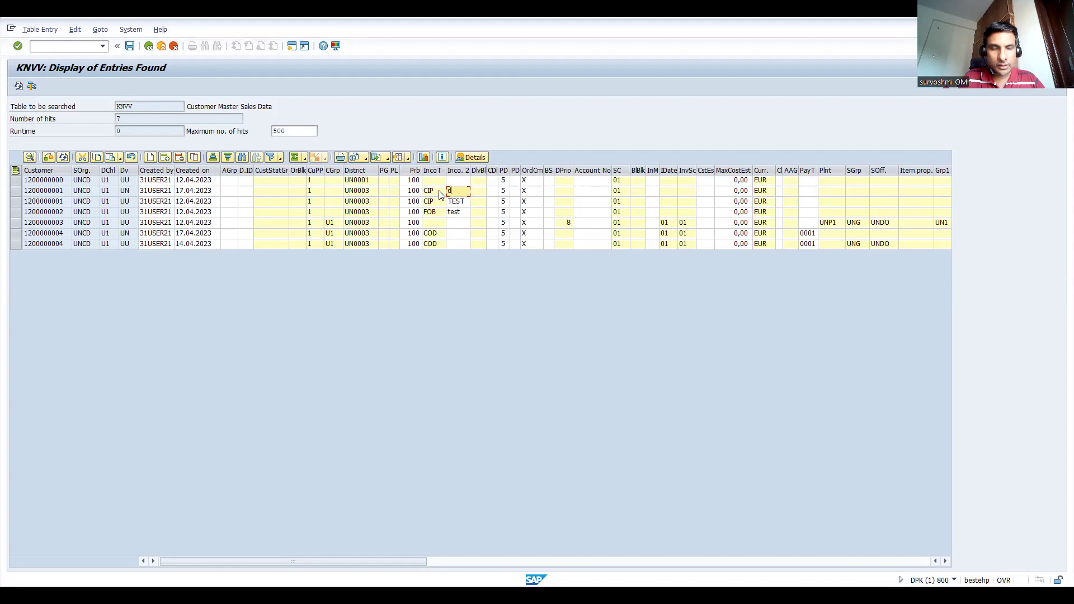
pyautogui.write('HAMBRUG')
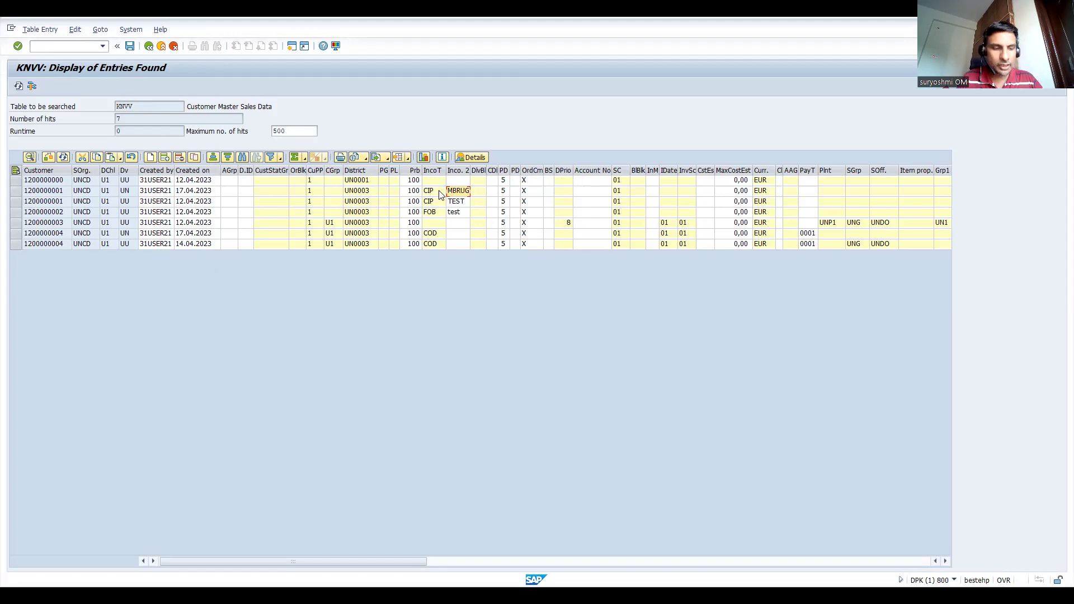
pyautogui.hotkey('shift', 'Home')
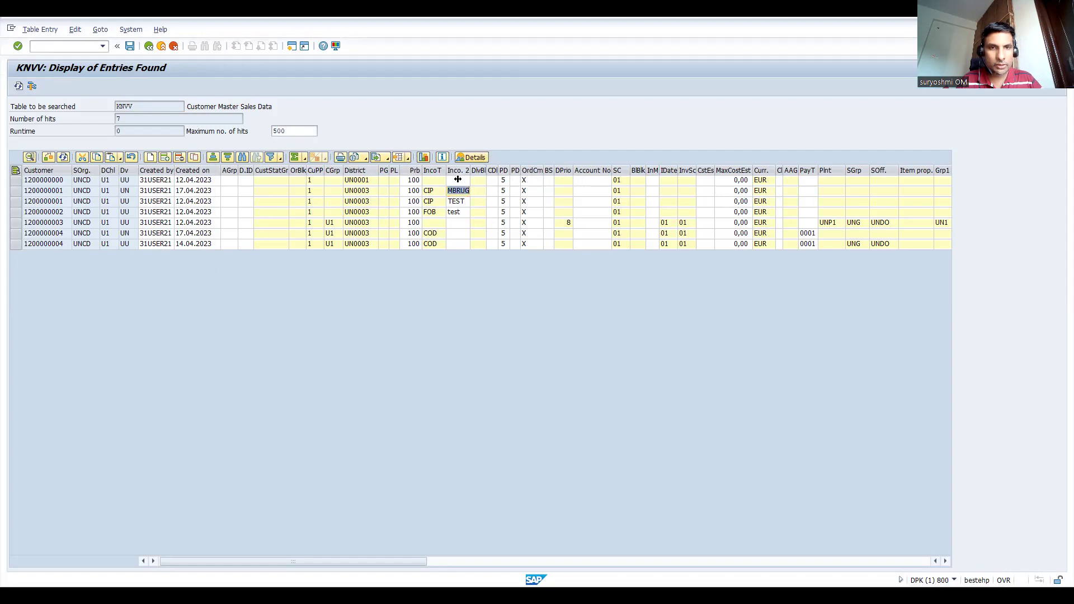
pyautogui.click(460, 183)
pyautogui.write('HAMBURG')
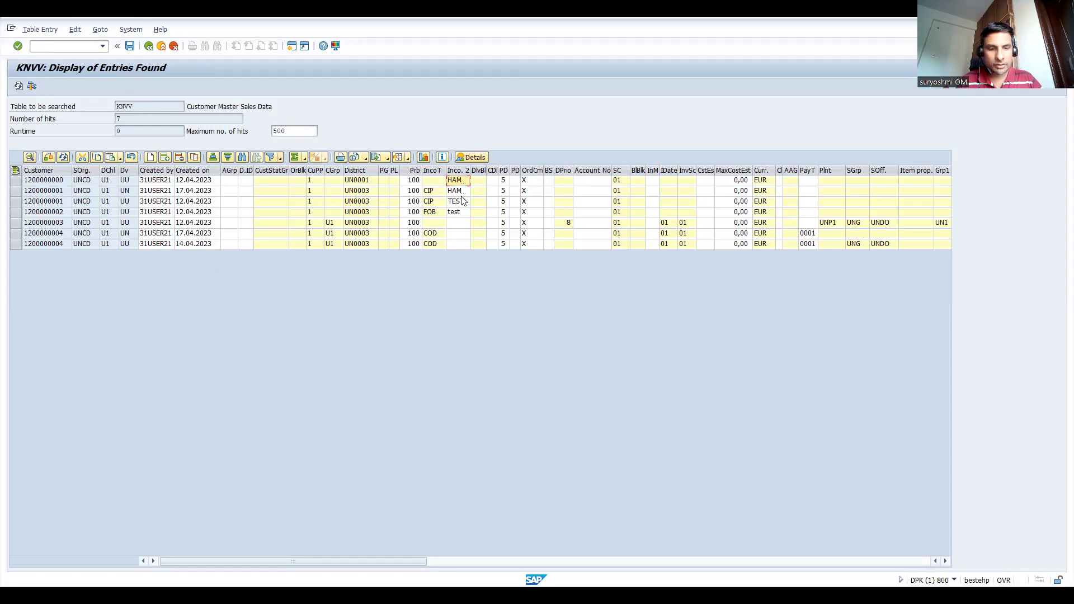
# - Replace the TEST entries in rows three and four with HAMBRUG
pyautogui.click(460, 203)
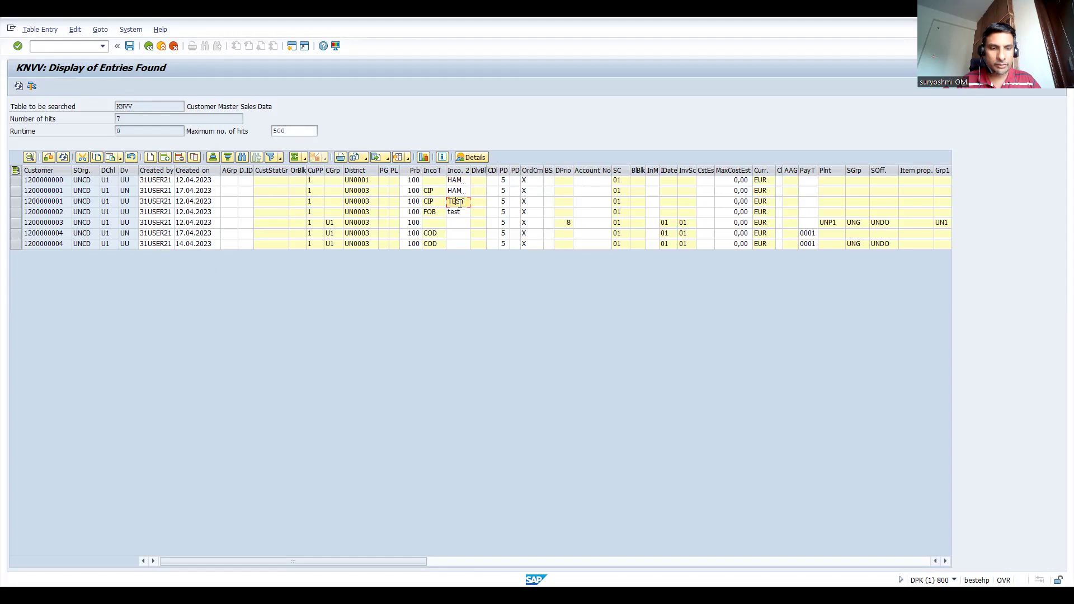
pyautogui.doubleClick(460, 202)
pyautogui.hotkey('ctrl', 'v')
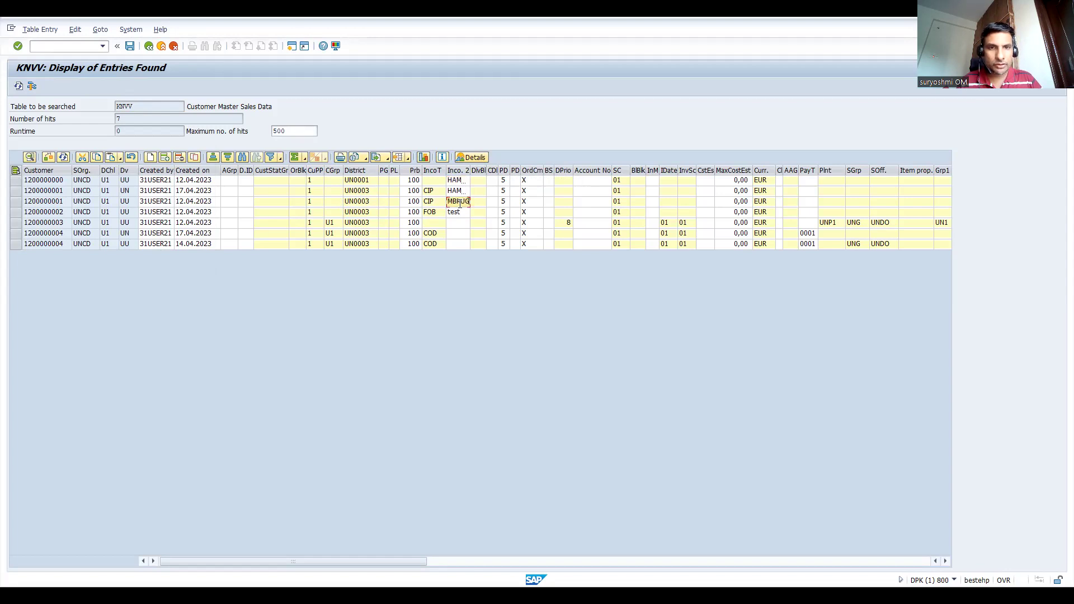
pyautogui.click(460, 208)
pyautogui.hotkey('ctrl', 'a')
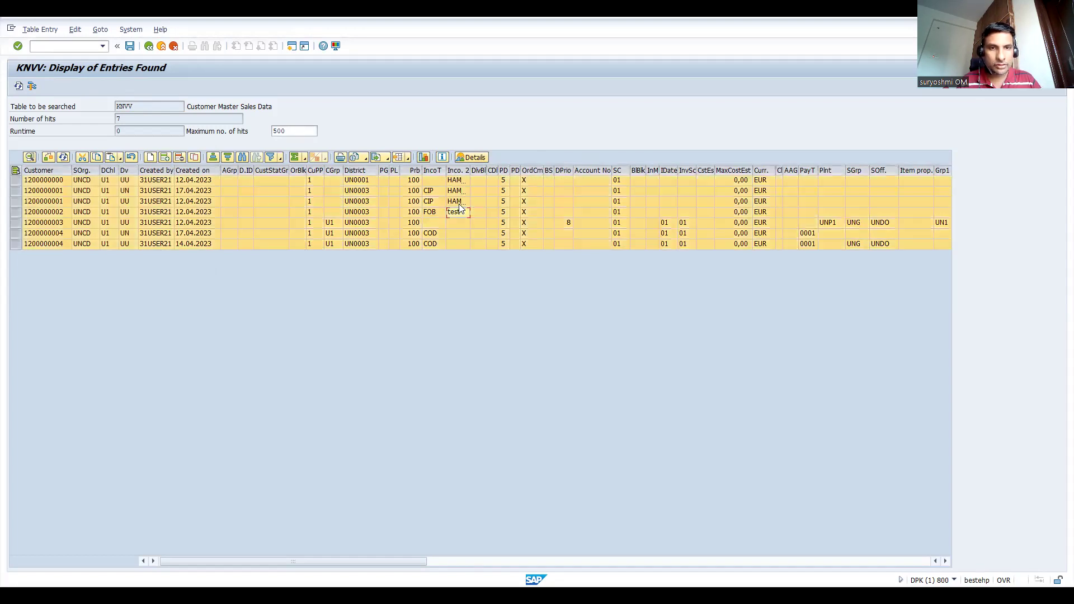
pyautogui.click(456, 213)
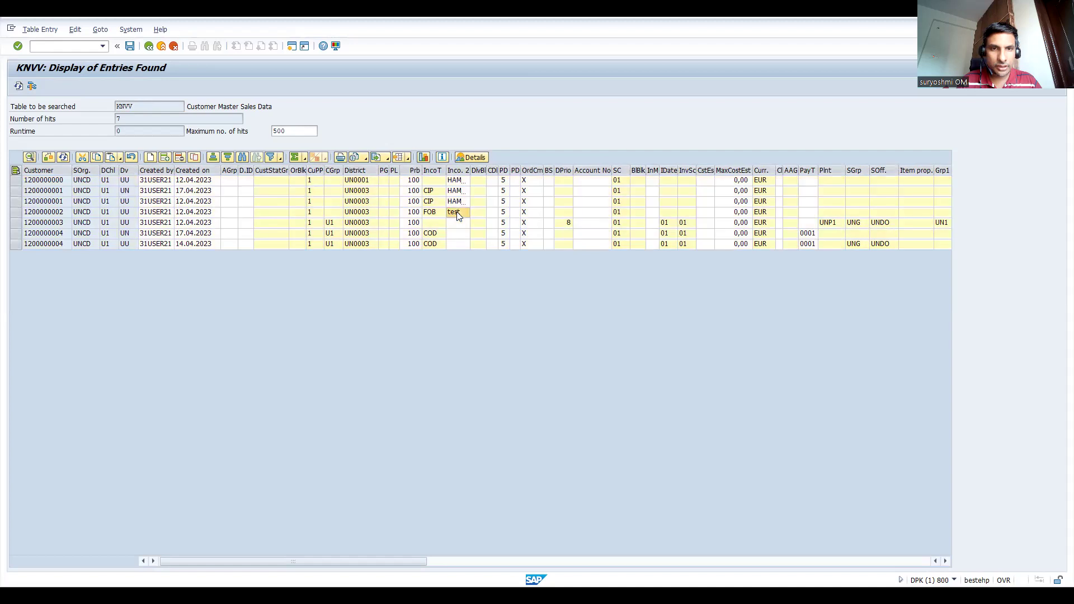
pyautogui.doubleClick(457, 214)
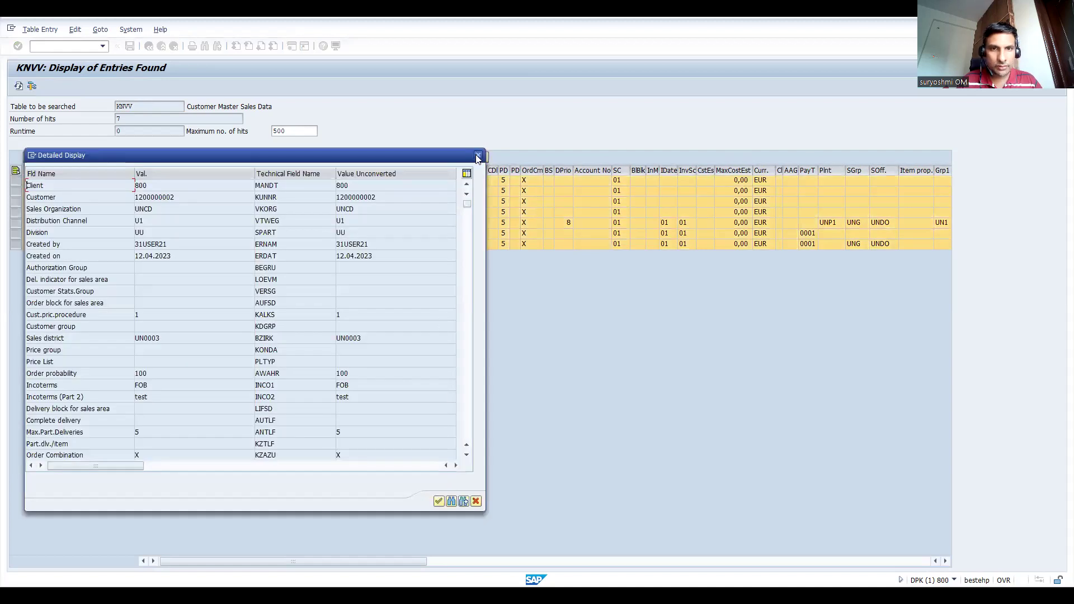
pyautogui.press('Escape')
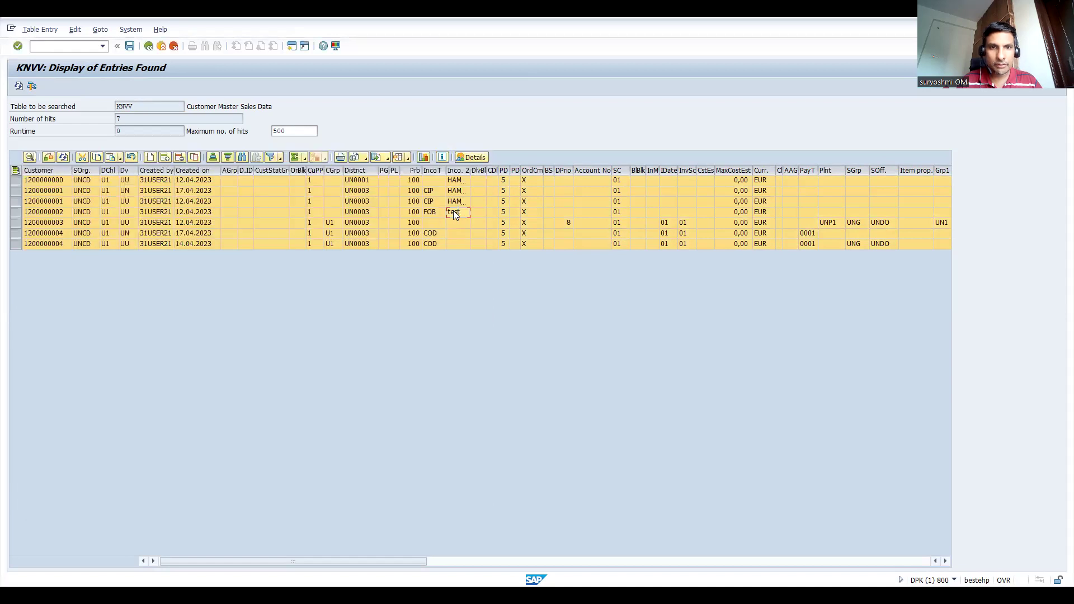
pyautogui.click(454, 212)
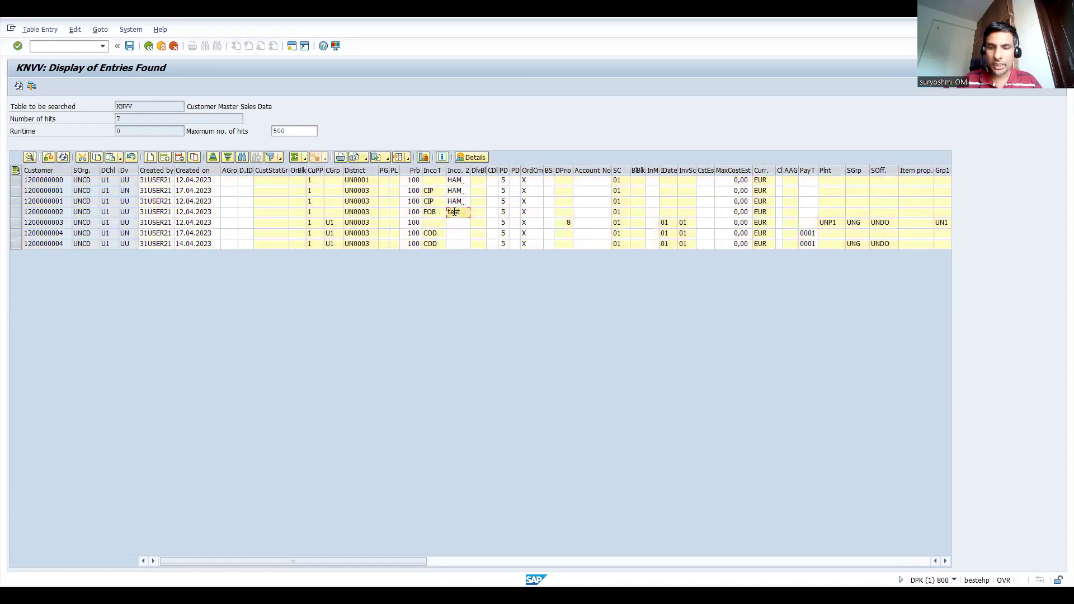
pyautogui.press('BackSpace')
pyautogui.press('BackSpace')
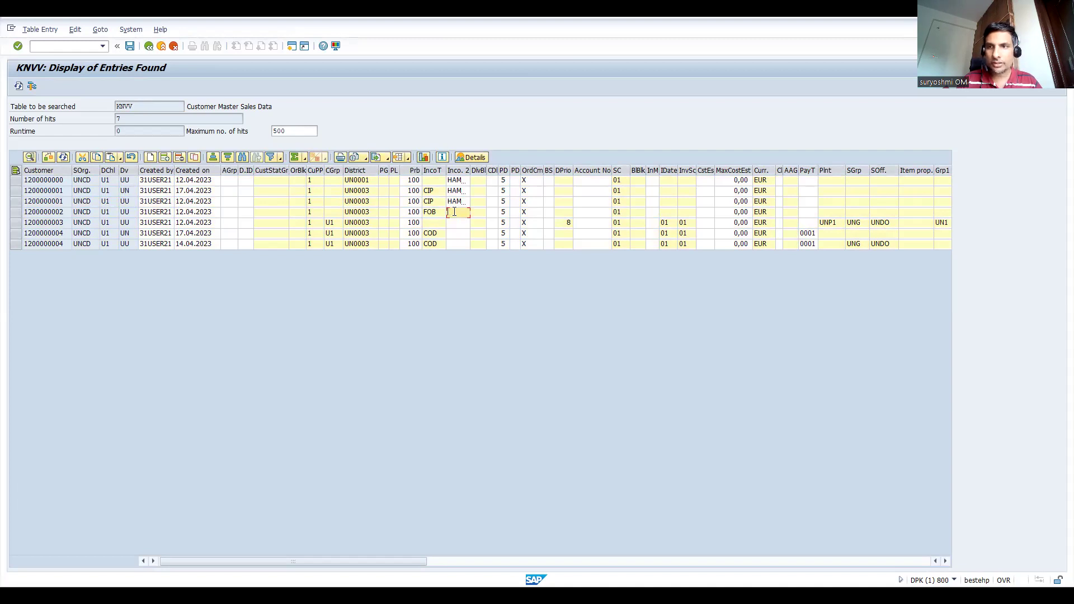
pyautogui.hotkey('ctrl', 'v')
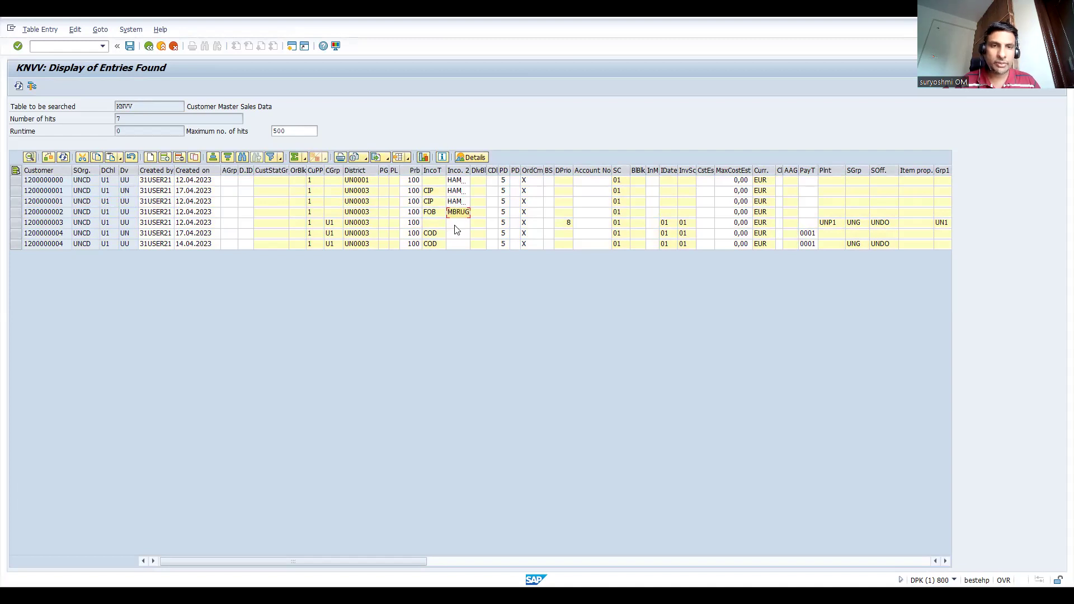
# - Paste HAMBRUG into rows five through seven and save the seven KNVV rows
pyautogui.click(456, 224)
pyautogui.hotkey('ctrl', 'v')
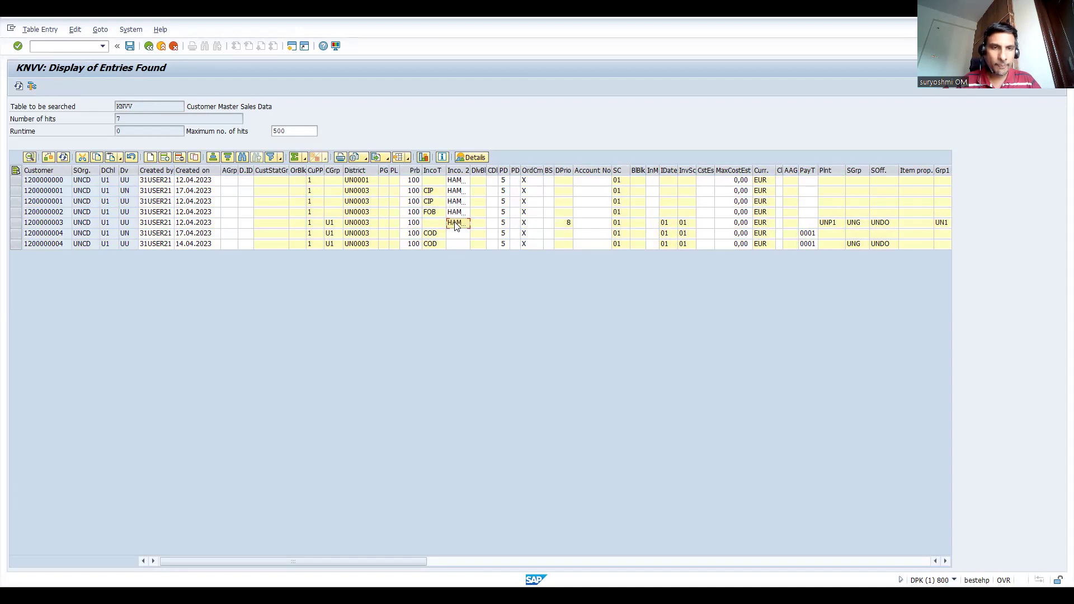
pyautogui.press('Down')
pyautogui.hotkey('ctrl', 'v')
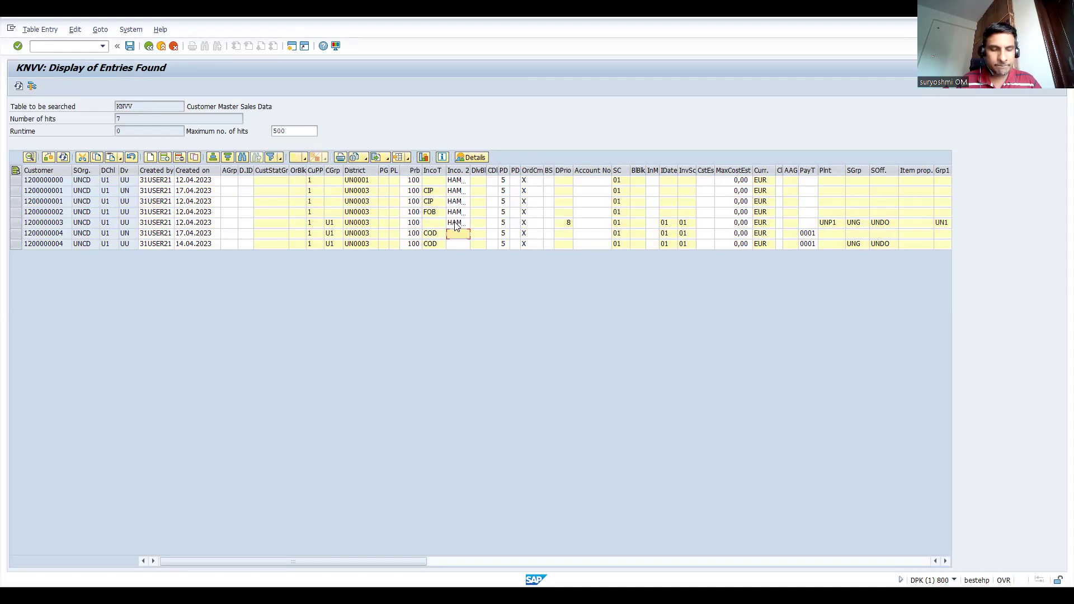
pyautogui.write('HAM..')
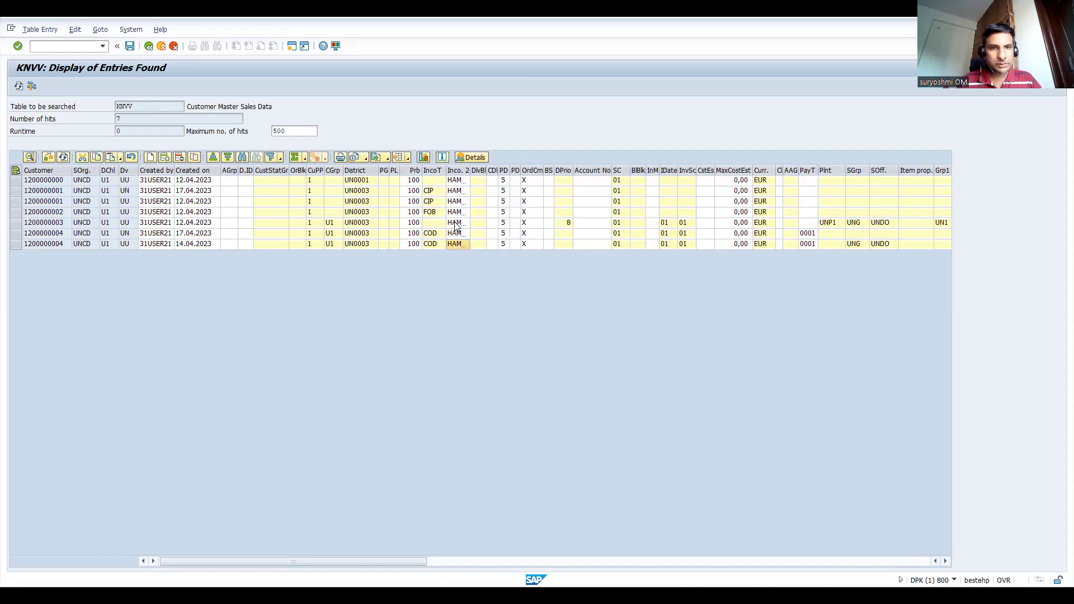
pyautogui.hotkey('ctrl', 's')
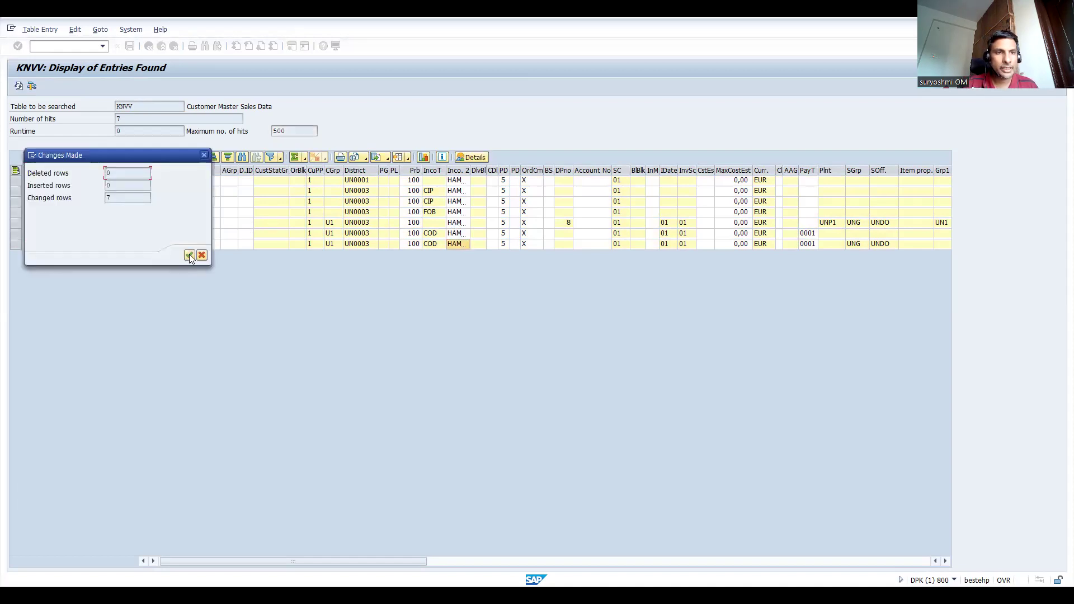
# - Set the first KNVV row's IncoT to FOB and save the change
pyautogui.click(190, 256)
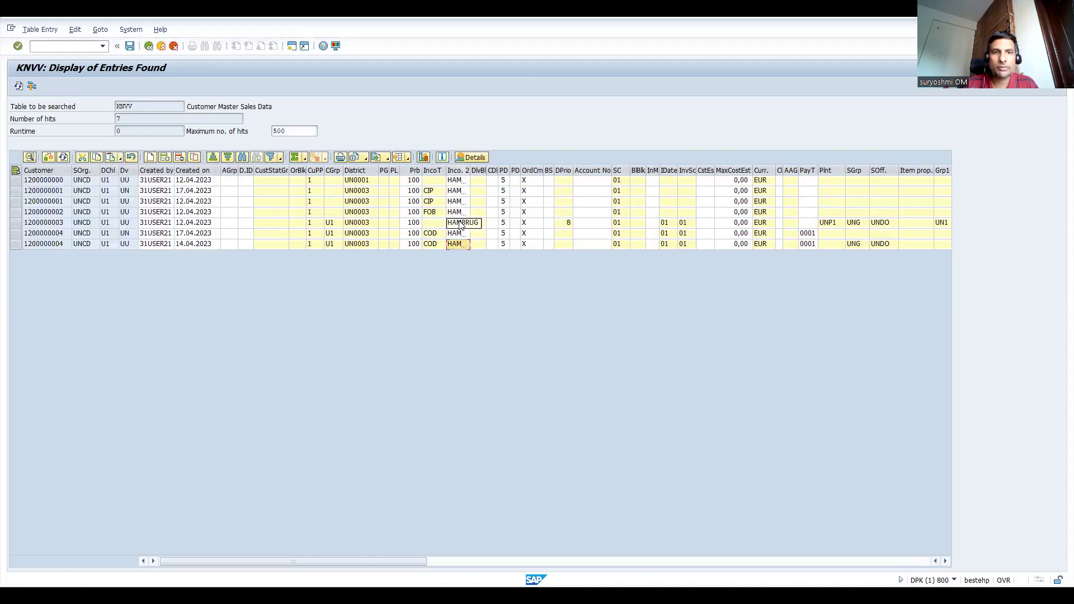
pyautogui.click(431, 182)
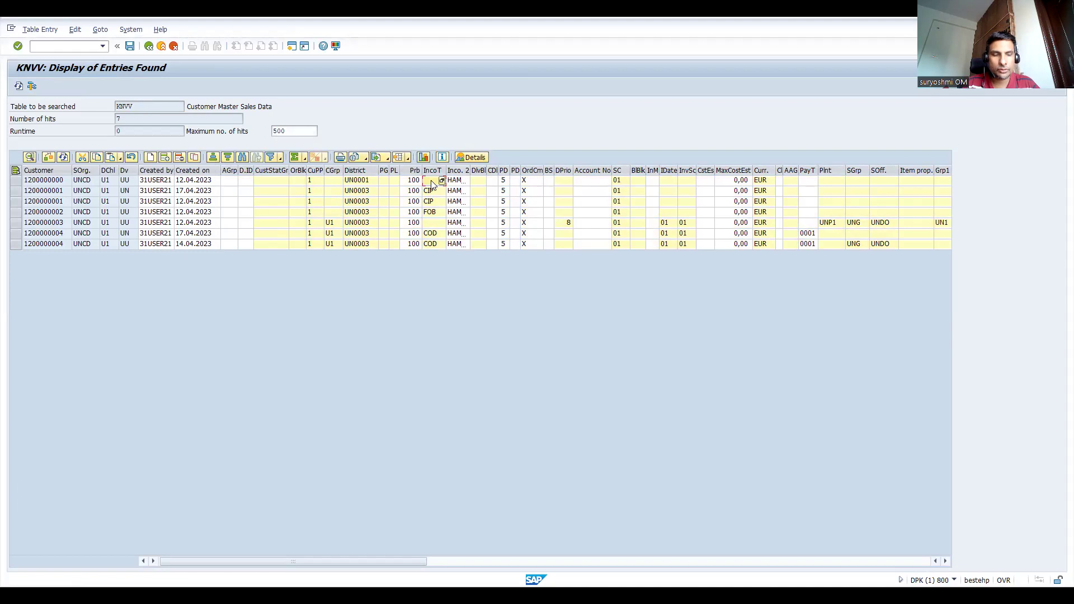
pyautogui.write('FOB')
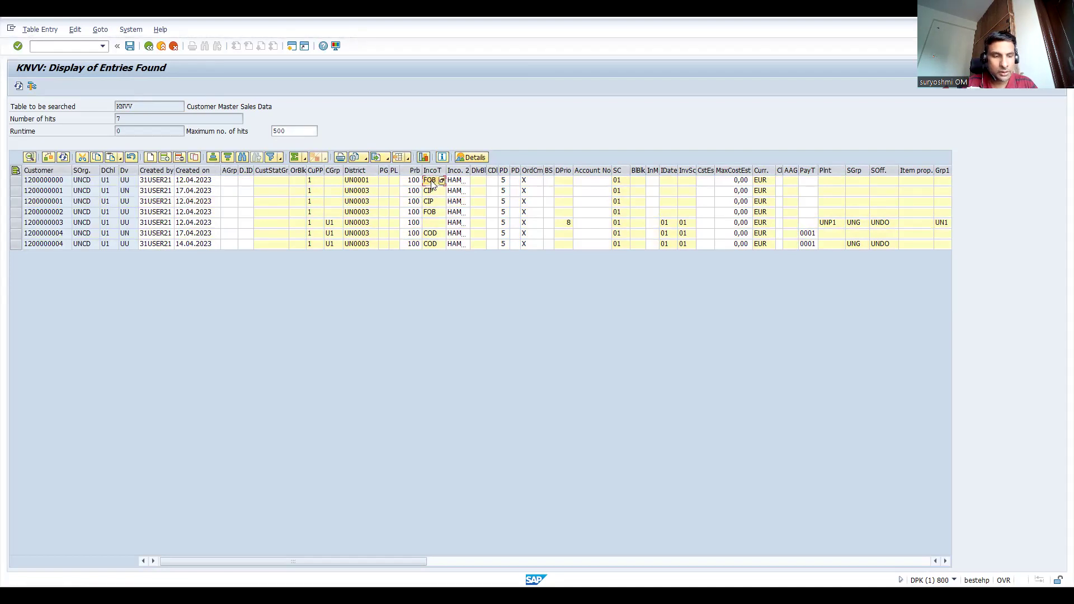
pyautogui.press('Return')
pyautogui.hotkey('ctrl', 's')
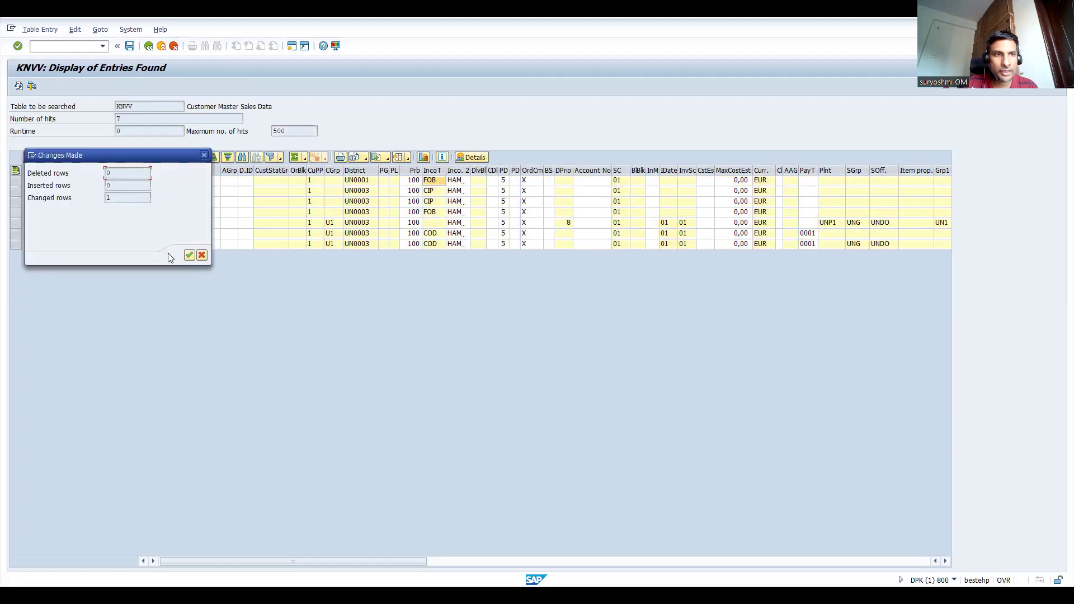
pyautogui.click(188, 255)
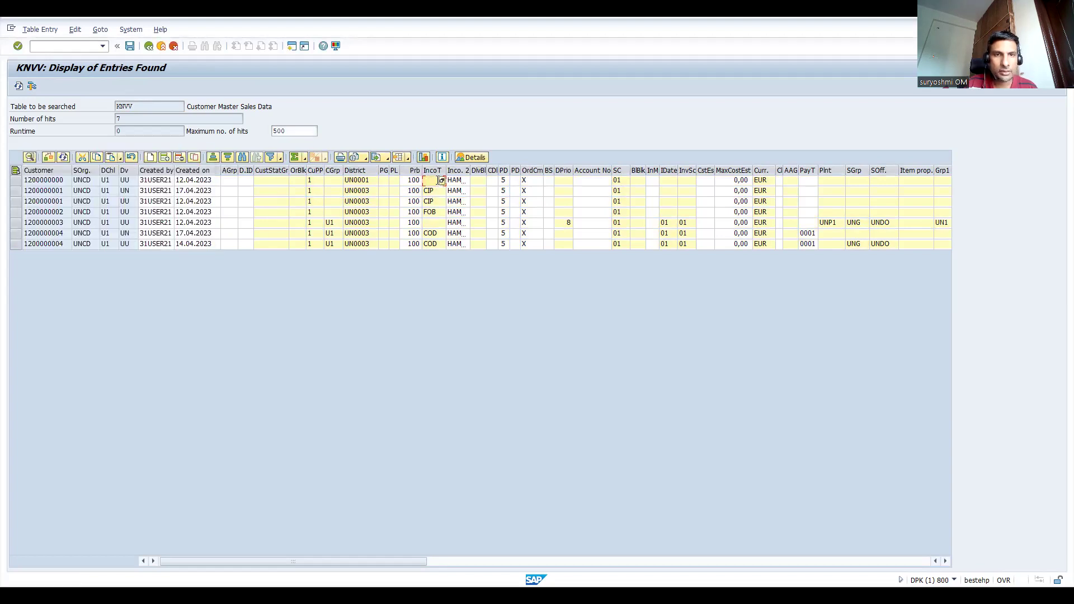
# - Set the fifth row's IncoT to FOB in place of HAM and save it
pyautogui.click(430, 223)
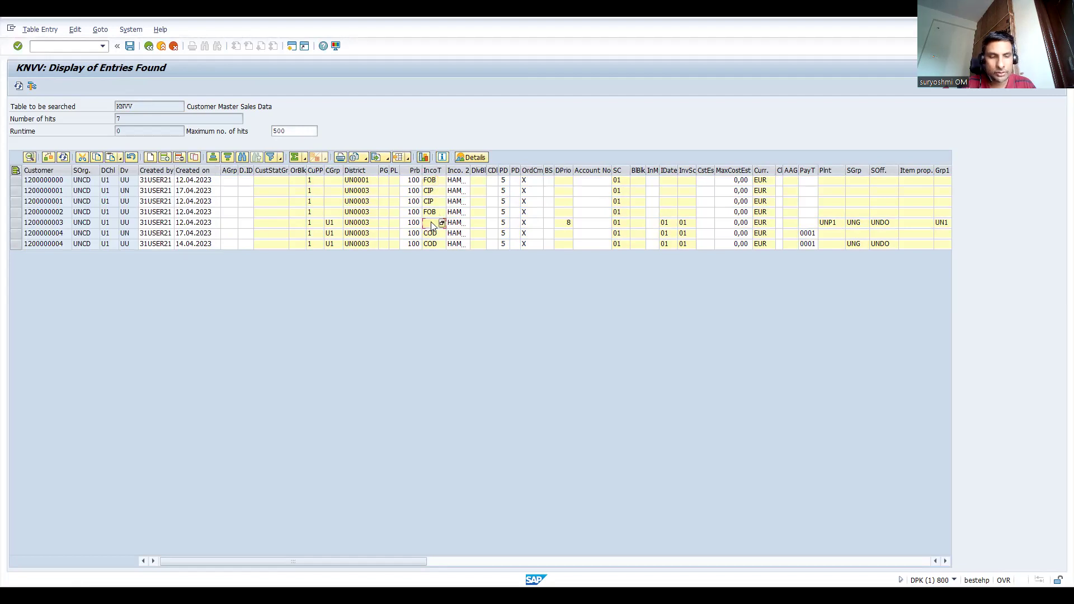
pyautogui.write('HAM')
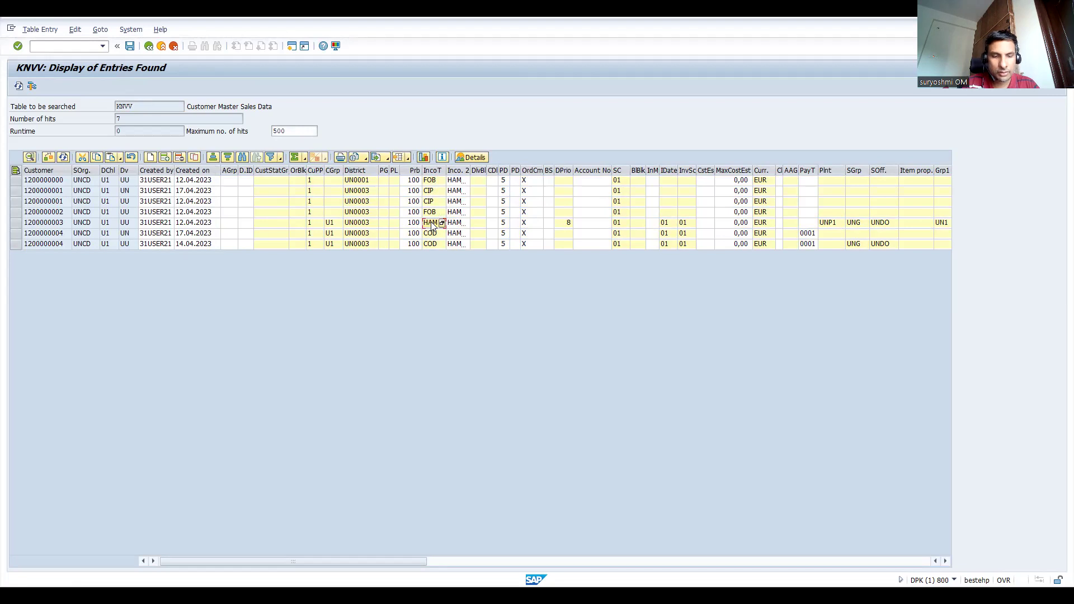
pyautogui.hotkey('ctrl', 'a')
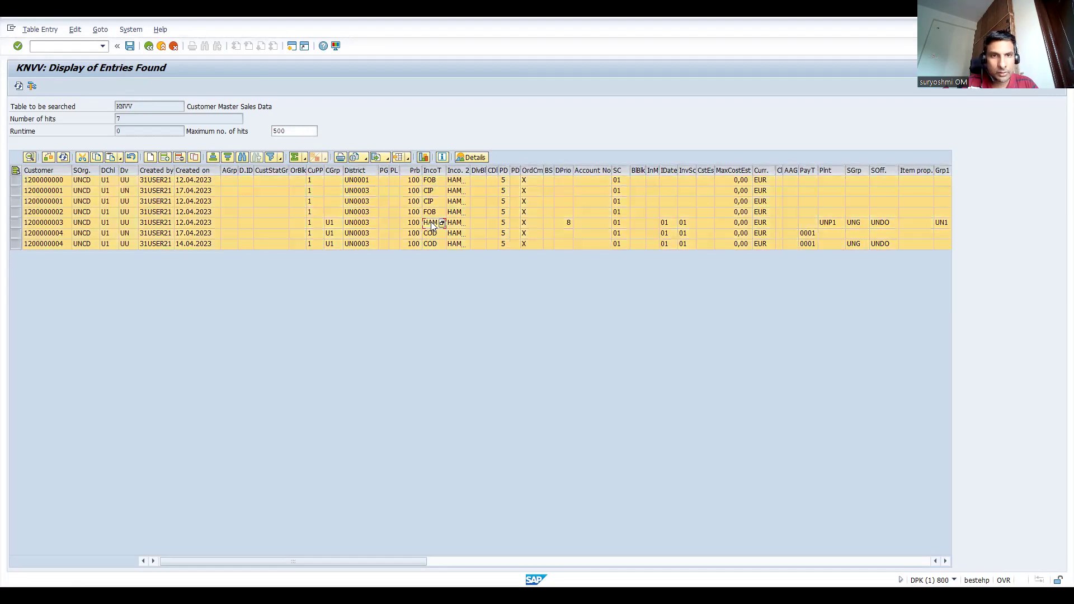
pyautogui.click(432, 223)
pyautogui.doubleClick(432, 223)
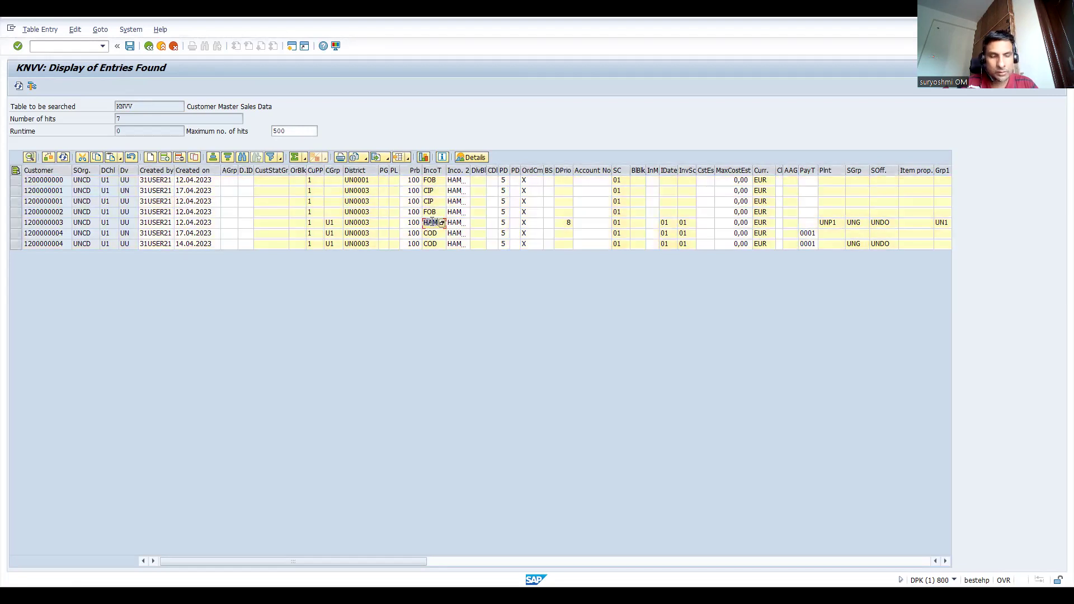
pyautogui.write('FOB')
pyautogui.press('Return')
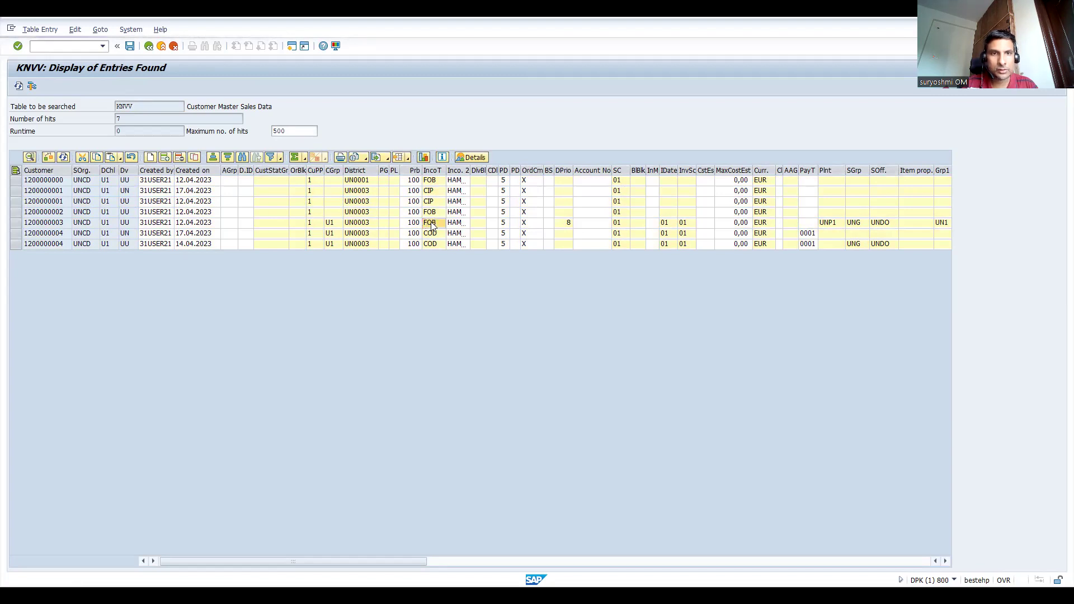
pyautogui.hotkey('ctrl', 's')
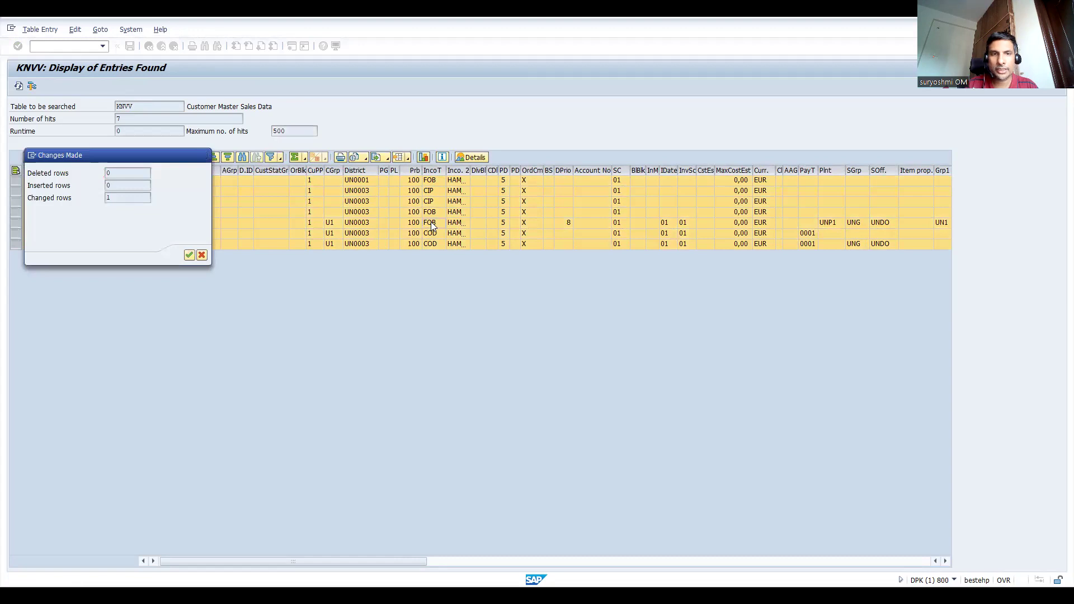
pyautogui.press('Return')
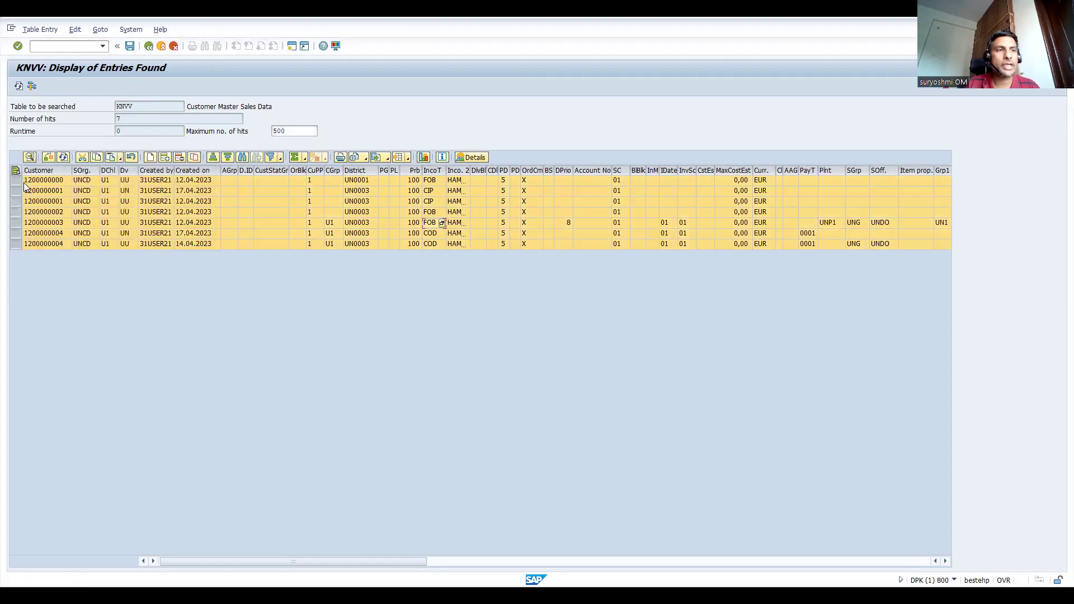
# - Delete the sixth KNVV row, dated 17.04.2023, and save so the summary shows one deleted row
pyautogui.click(15, 172)
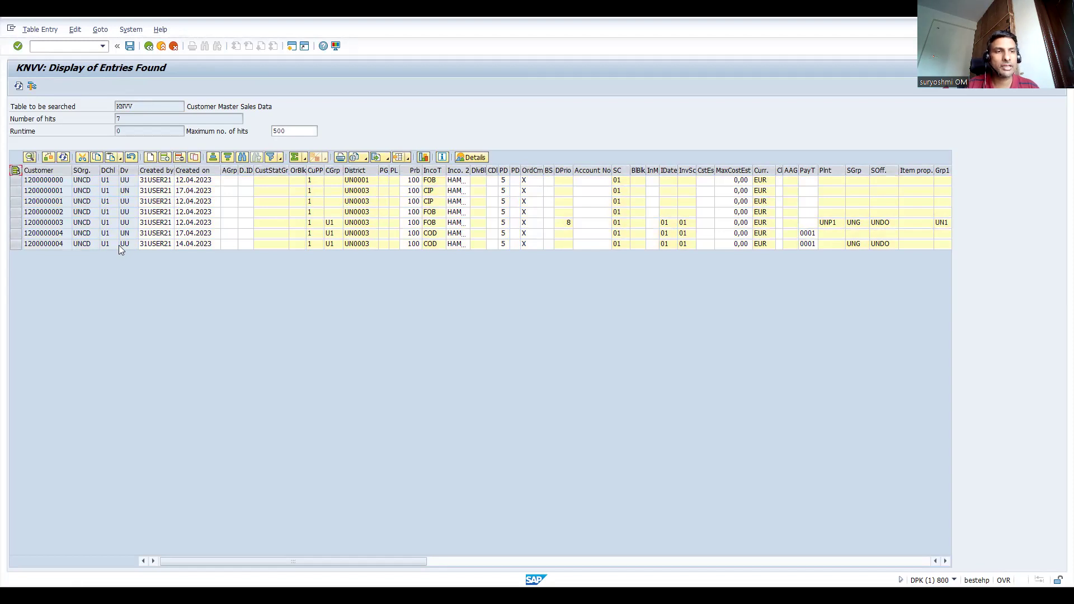
pyautogui.click(13, 234)
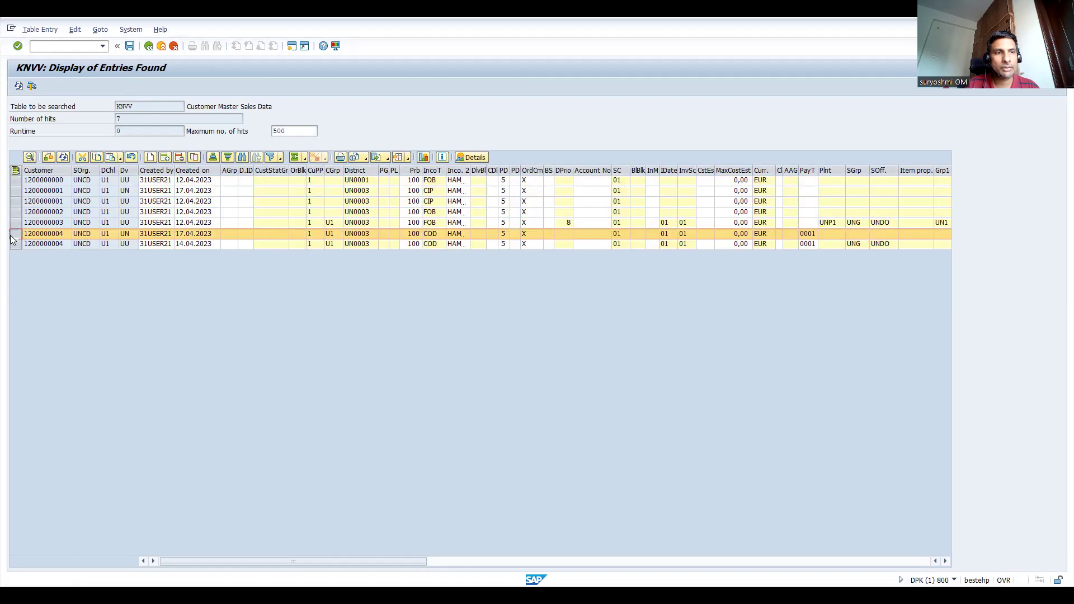
pyautogui.click(179, 157)
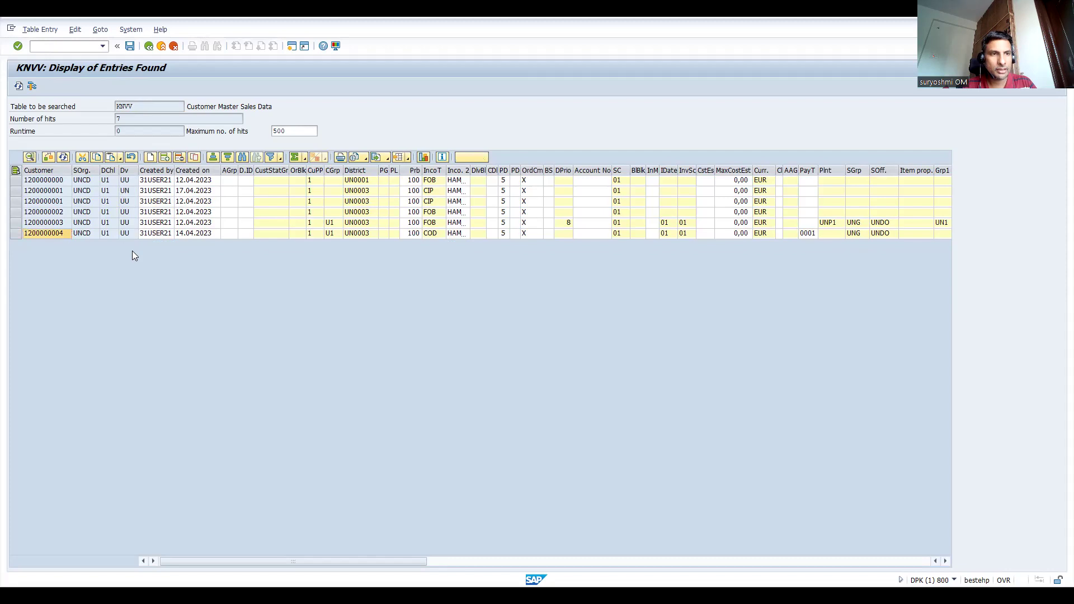
pyautogui.hotkey('ctrl', 's')
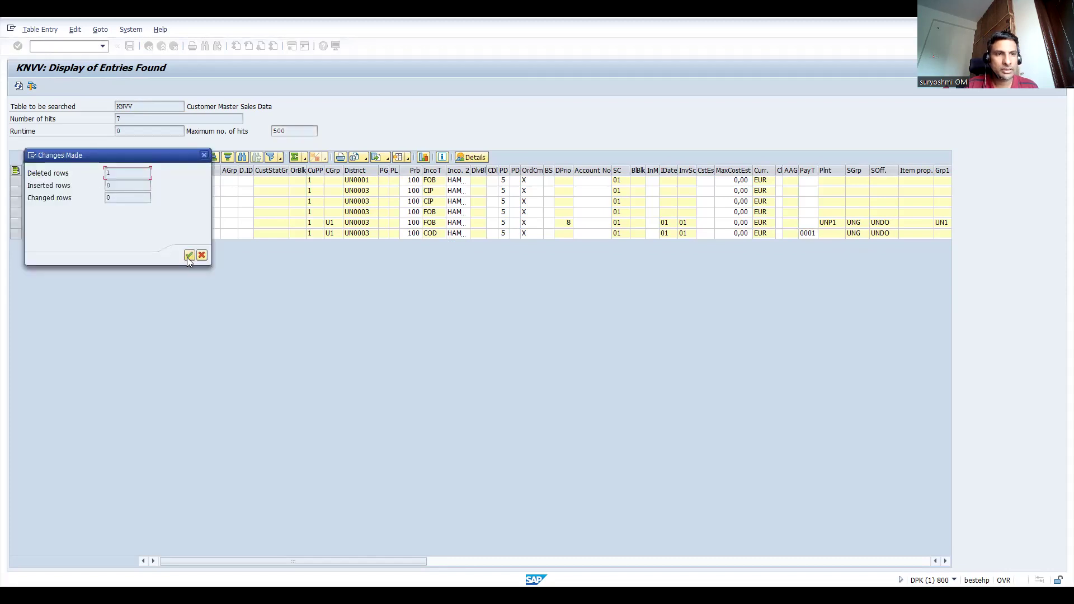
pyautogui.click(189, 256)
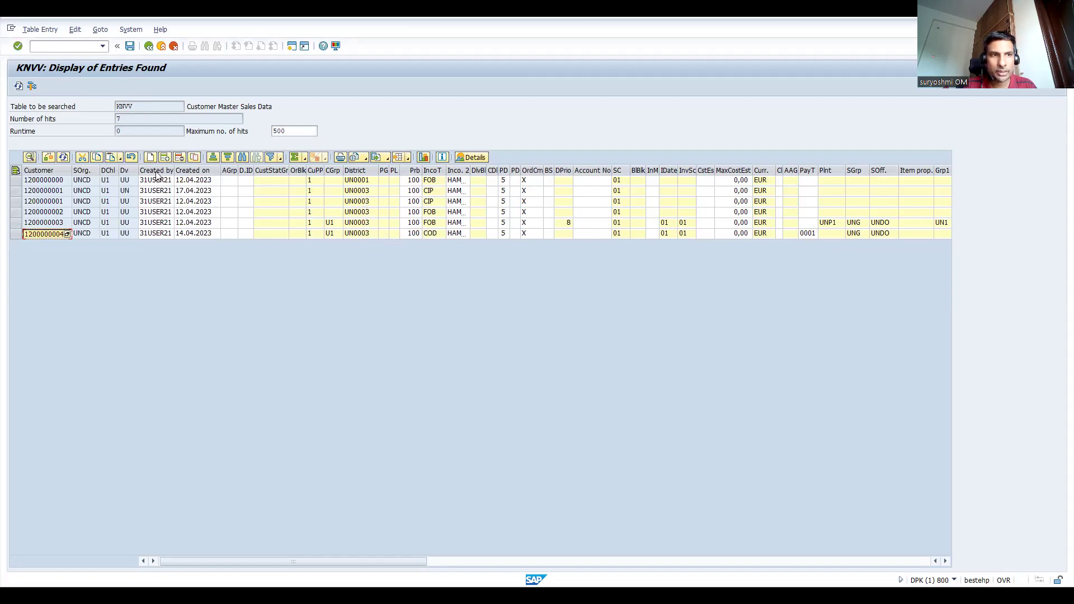
# - Open XD03 with /OXD03 and look up the deleted row's customer in sales area UNCD U1 UN
pyautogui.click(70, 48)
pyautogui.write('/OXD0')
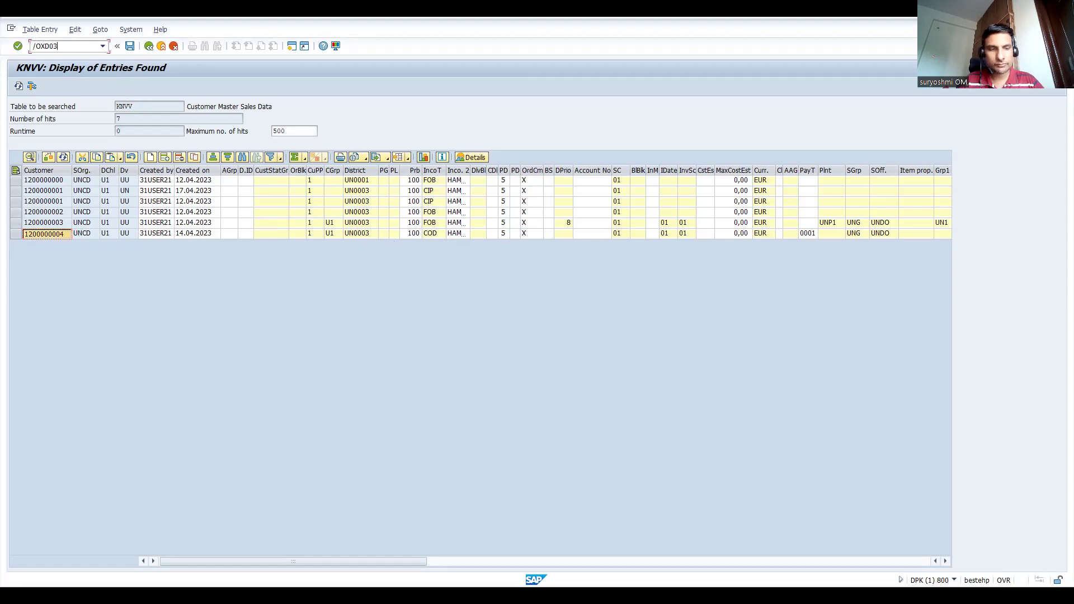
pyautogui.write('3')
pyautogui.press('Return')
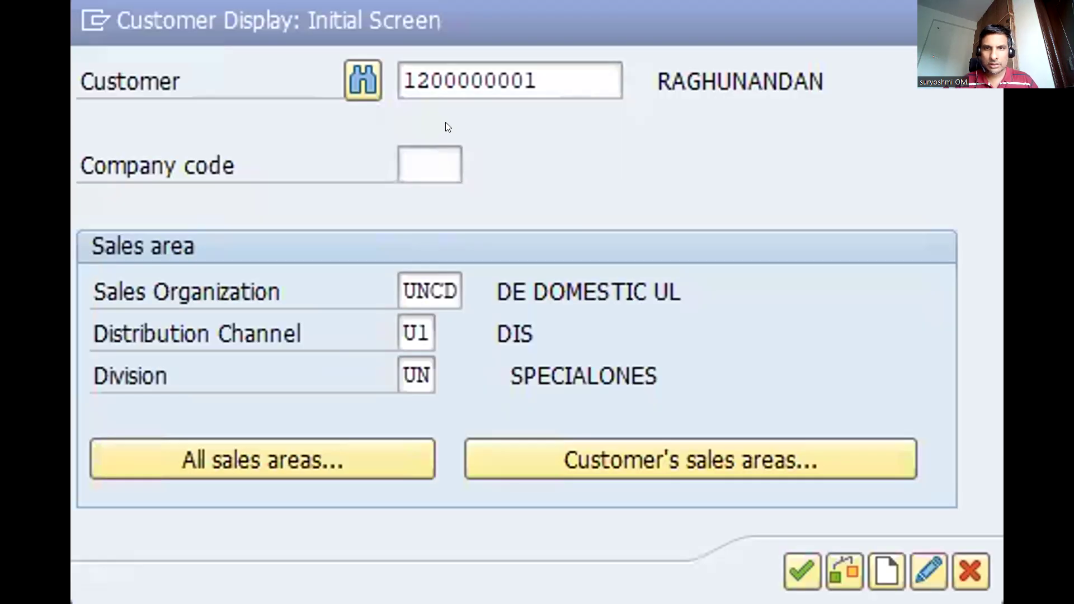
pyautogui.click(537, 68)
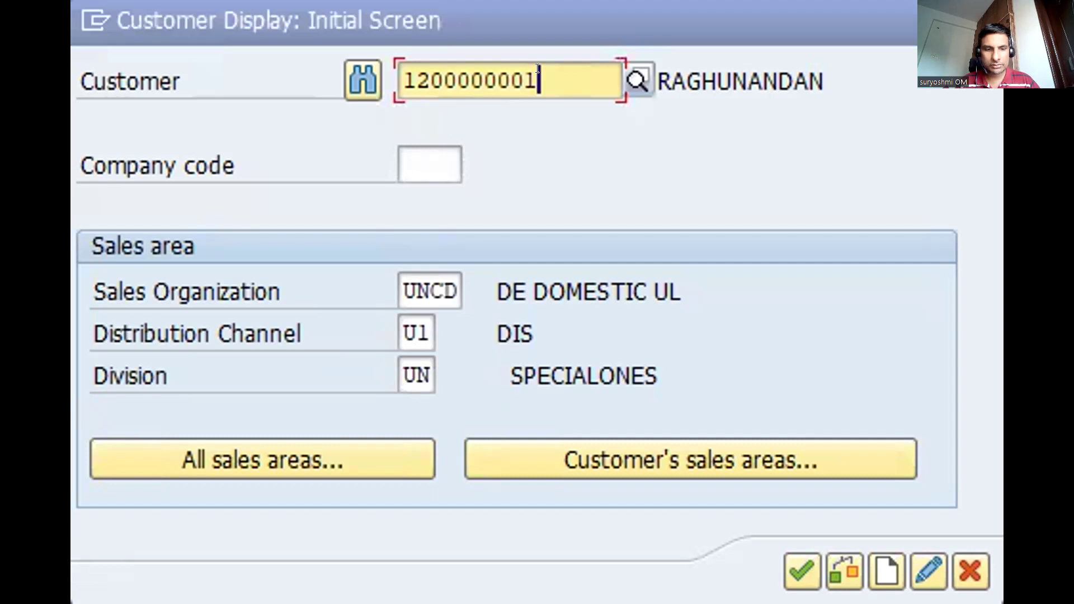
pyautogui.press('BackSpace')
pyautogui.write('4')
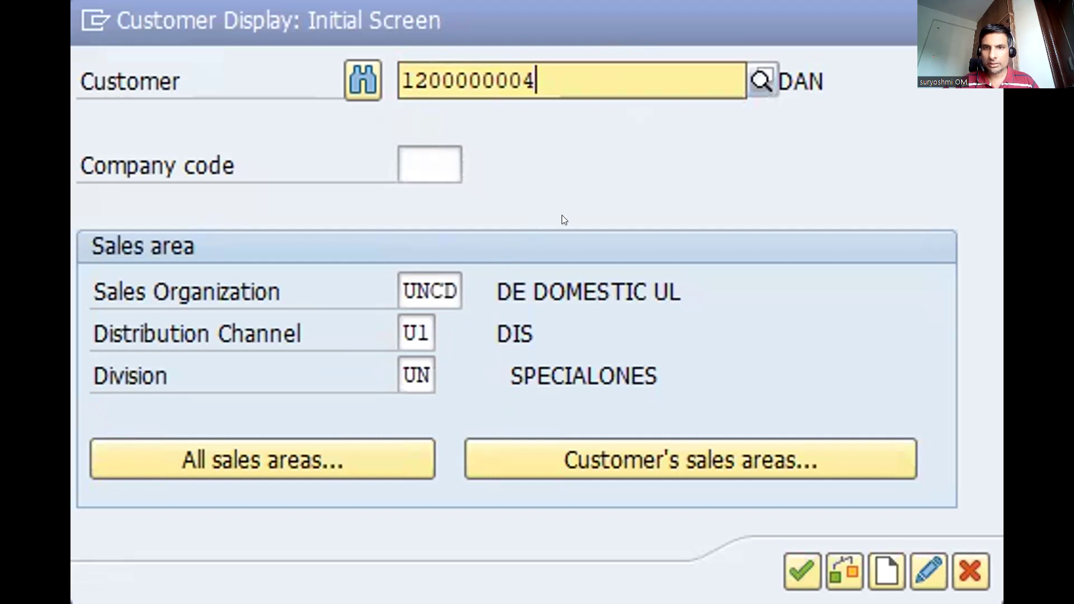
pyautogui.press('Return')
pyautogui.press('Return')
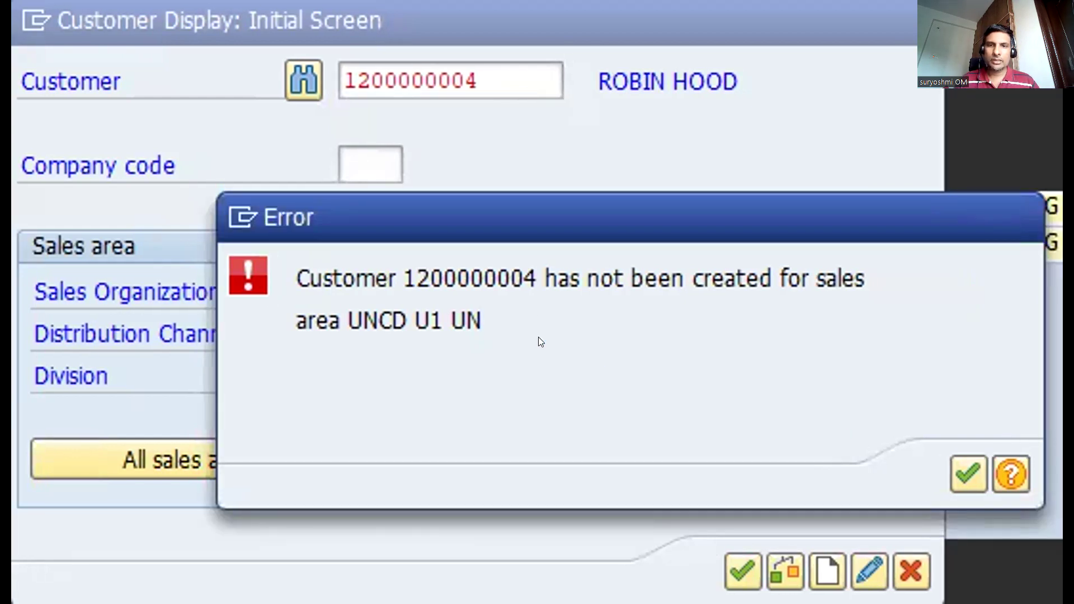
pyautogui.hotkey('alt', 'Tab')
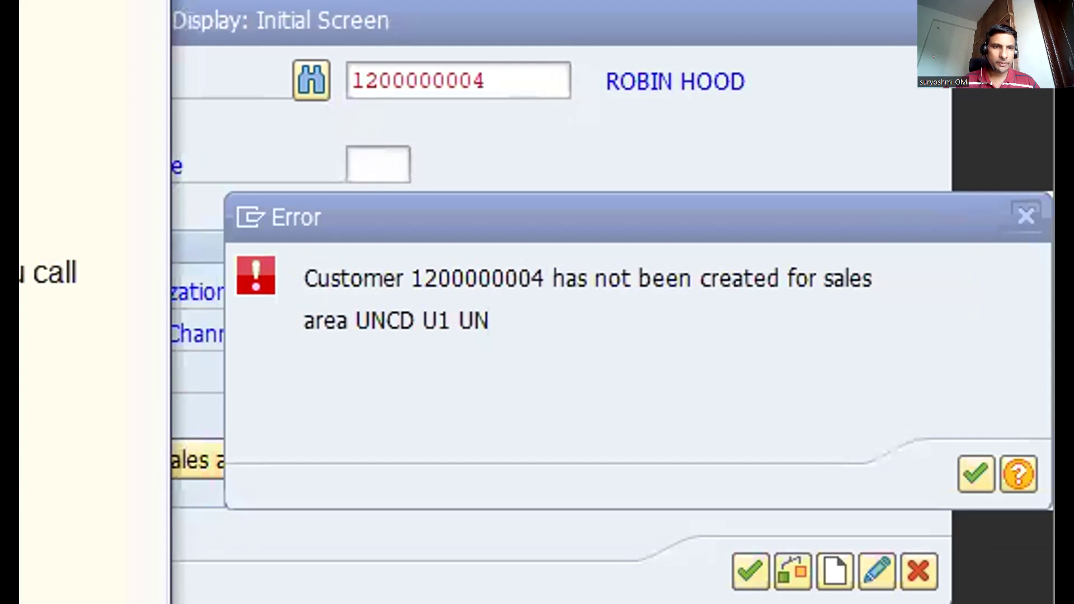
pyautogui.hotkey('alt', 'Tab')
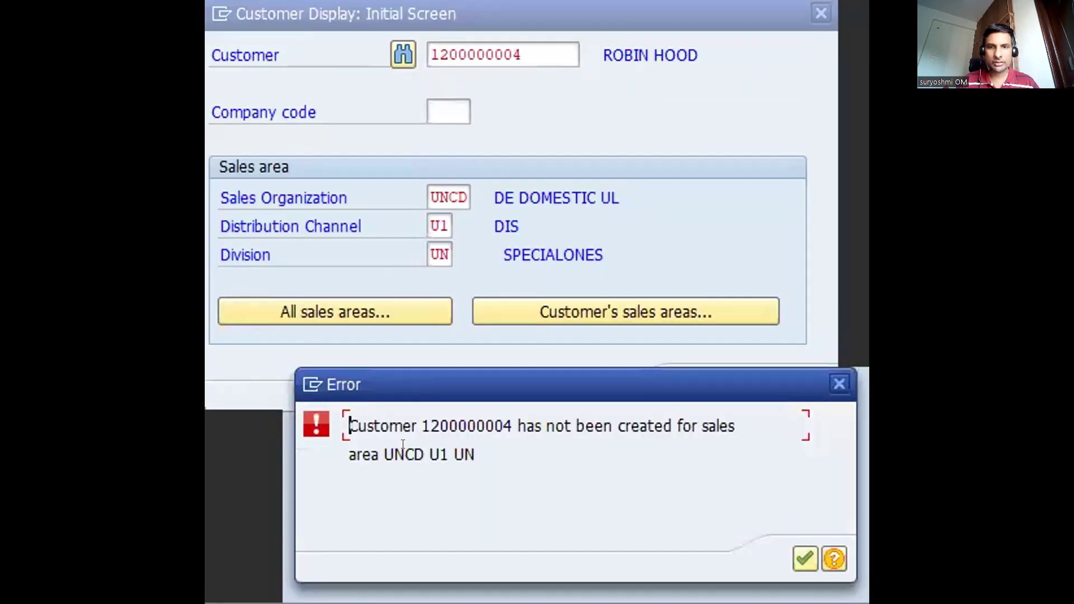
# - Dismiss the error and enter division UU for the customer's sales area
pyautogui.click(806, 559)
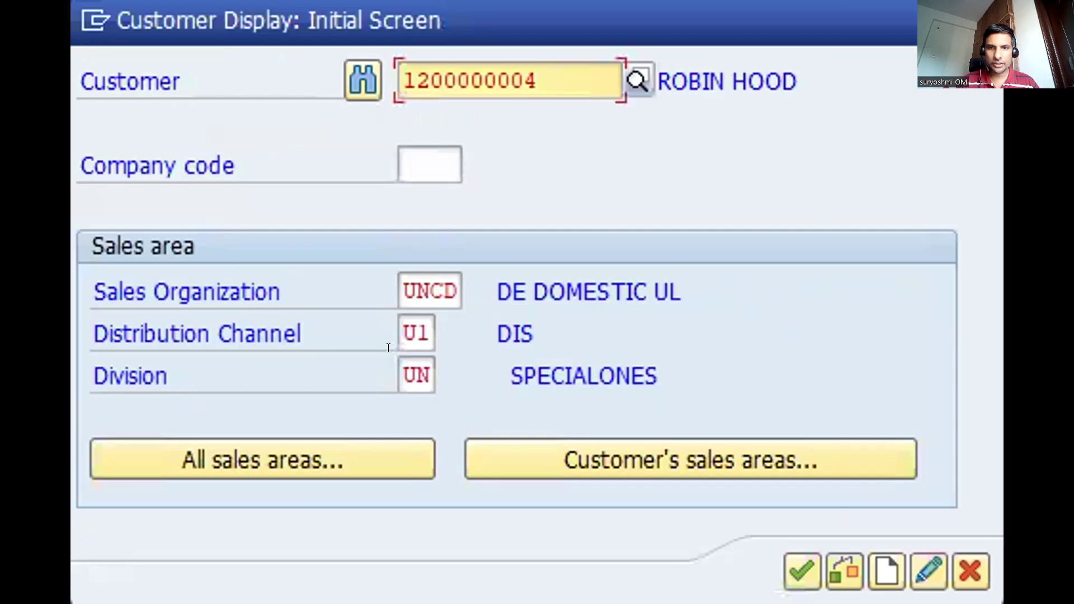
pyautogui.click(431, 252)
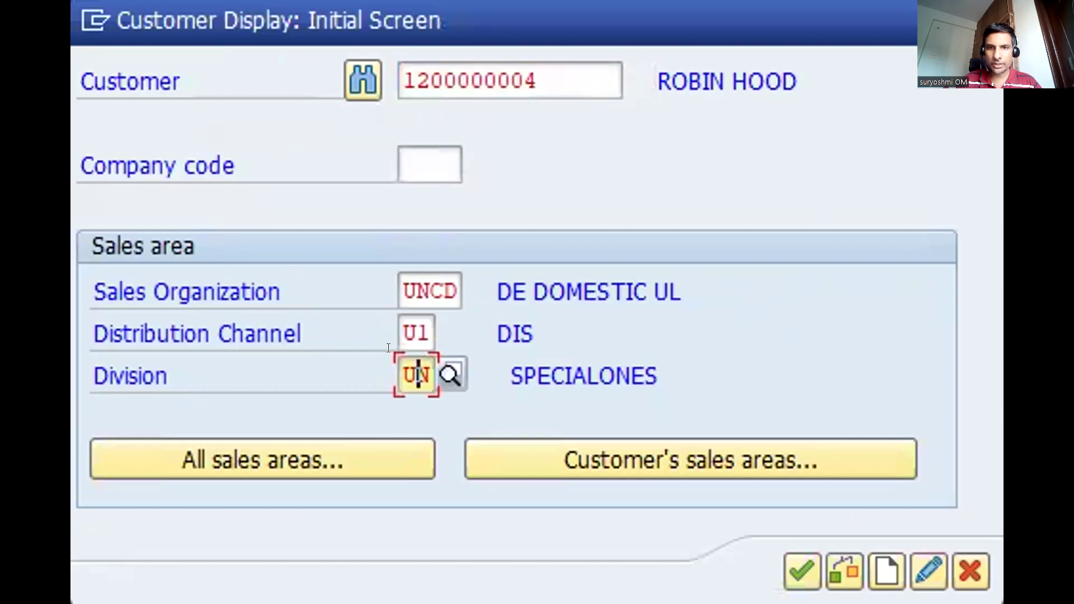
pyautogui.write('U')
pyautogui.press('Delete')
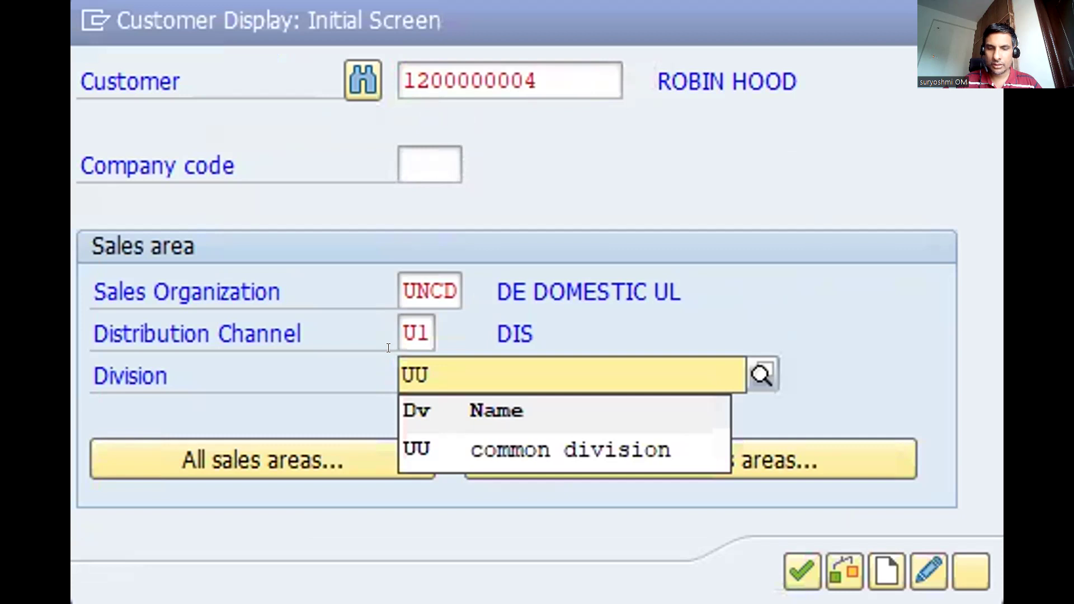
pyautogui.press('Return')
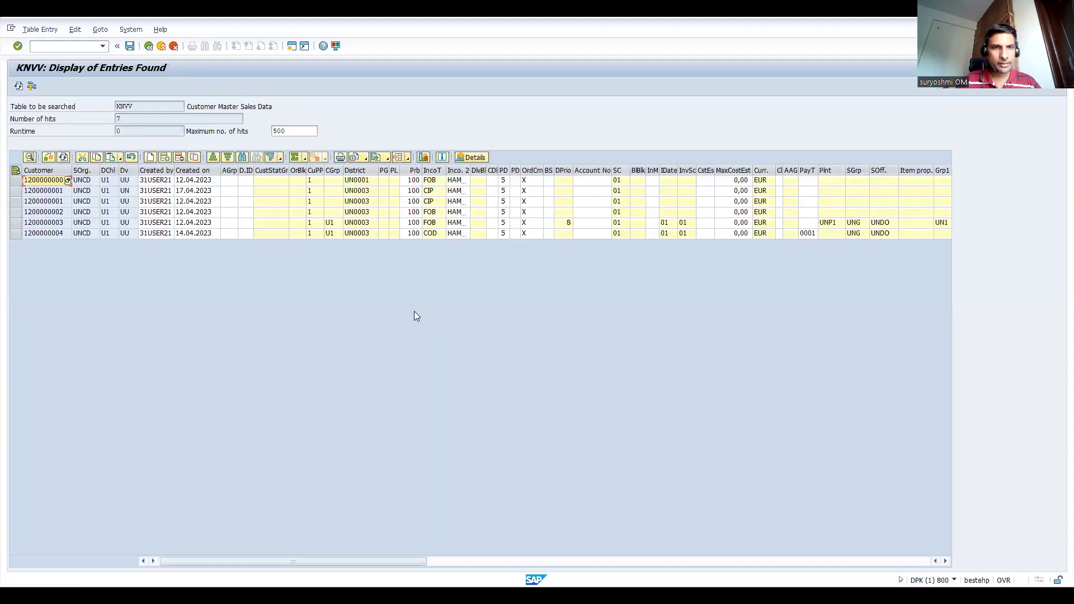
# - Back out three times from the KNVV results to SAP Easy Access, then switch to the customer display session
pyautogui.click(149, 47)
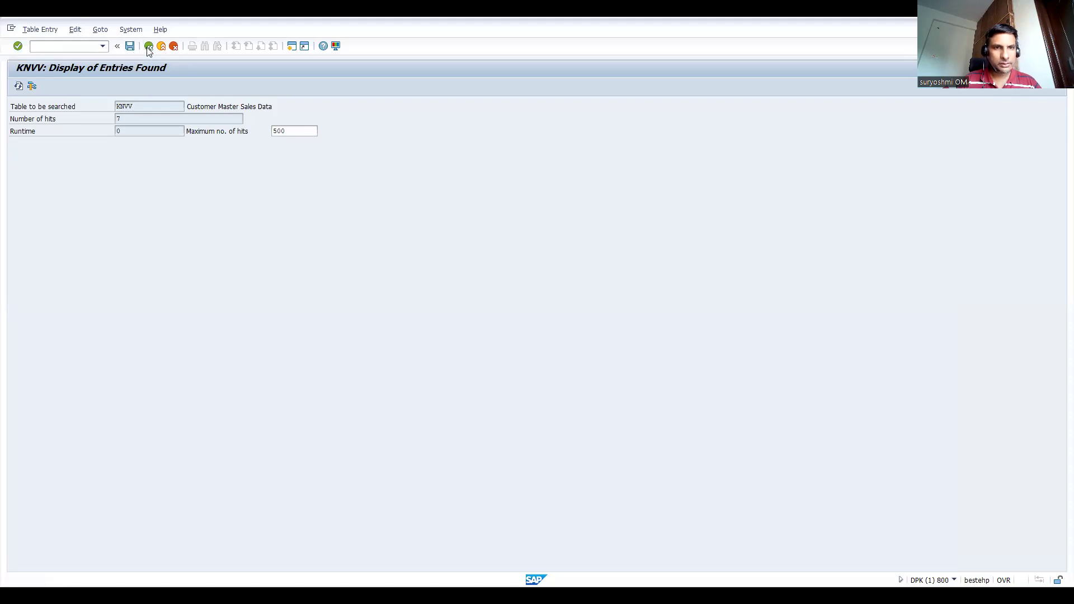
pyautogui.click(149, 47)
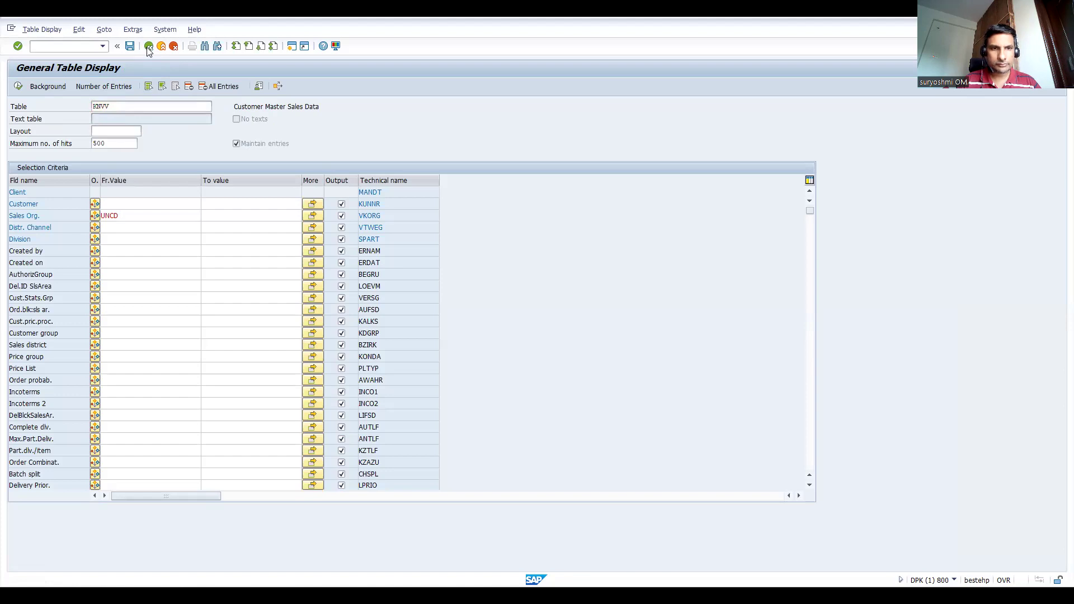
pyautogui.click(148, 47)
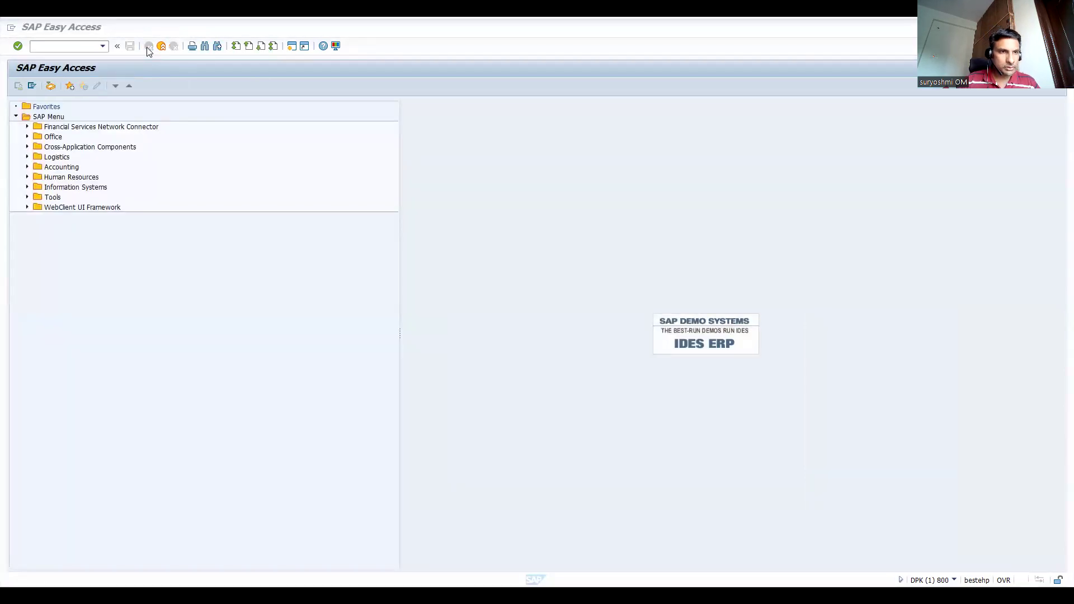
pyautogui.click(149, 49)
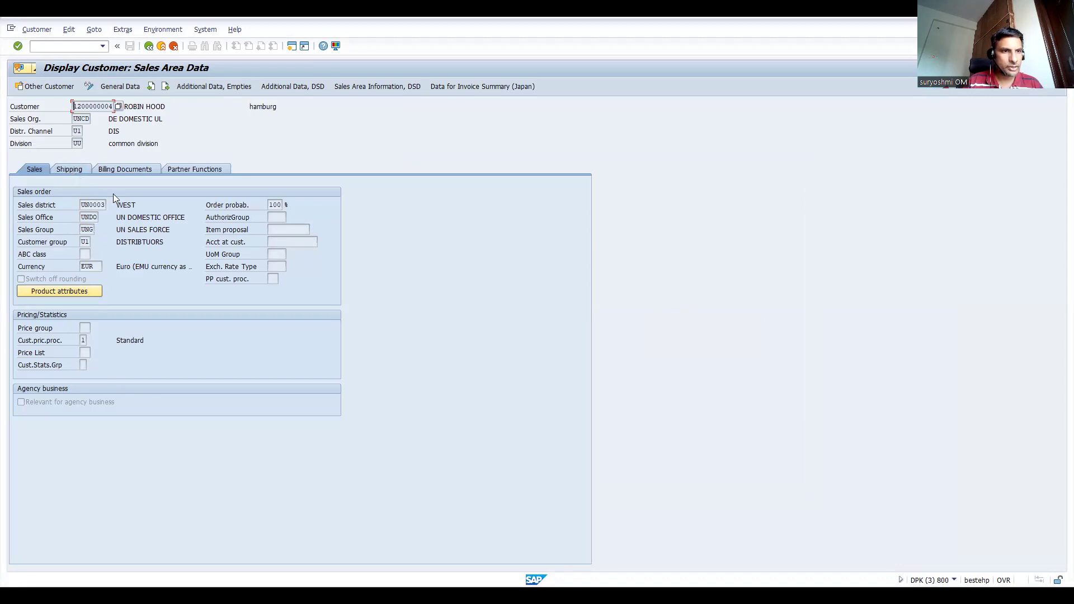
# - Return to the Customer Display initial screen and submit another customer number, which triggers an account-number error
pyautogui.click(148, 46)
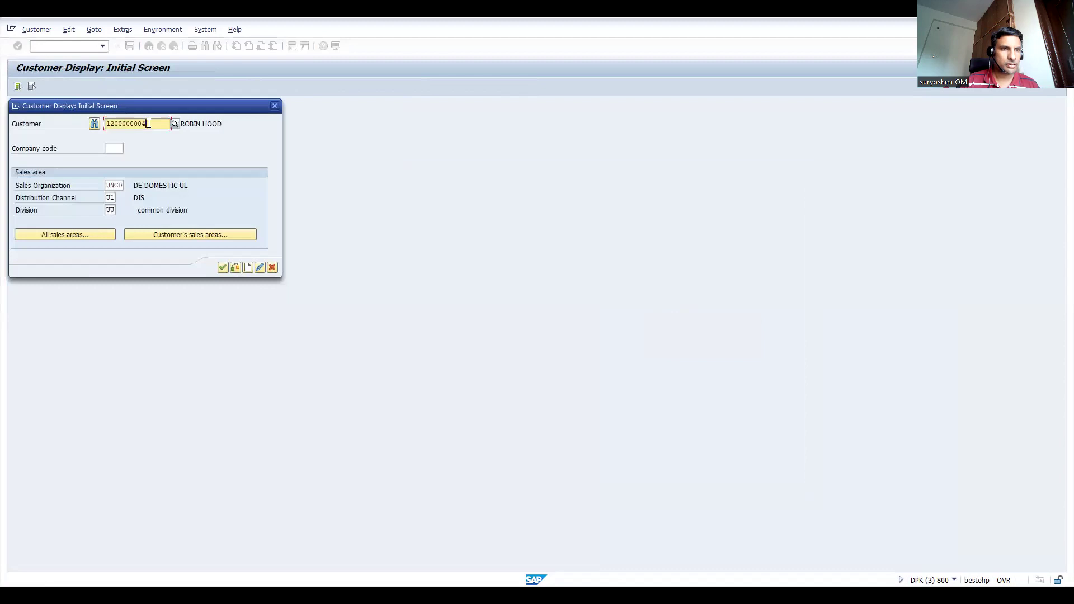
pyautogui.press('BackSpace')
pyautogui.write('1')
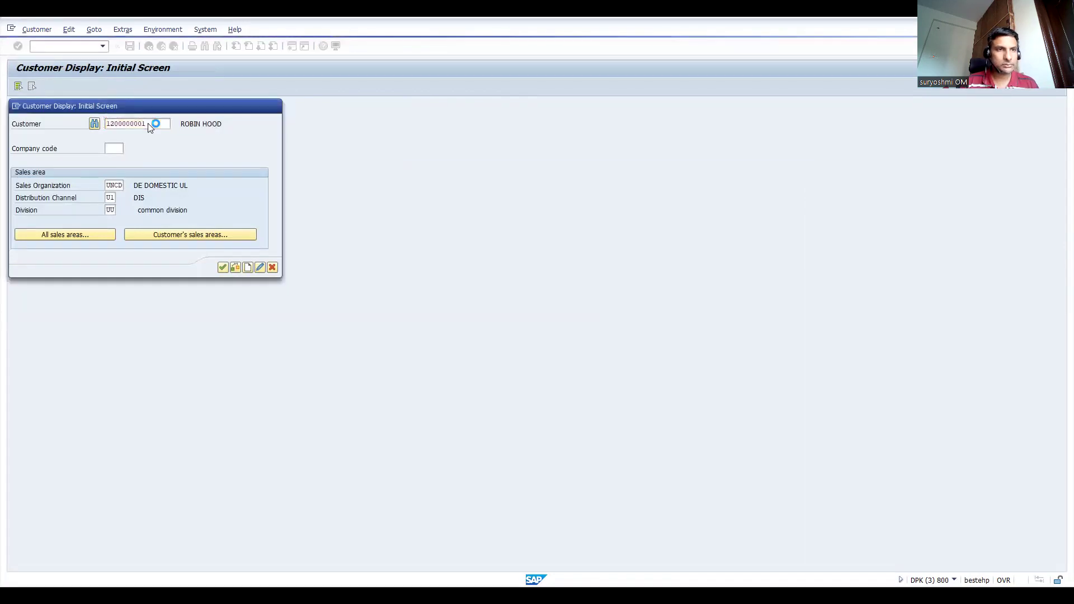
pyautogui.press('BackSpace')
pyautogui.write('4')
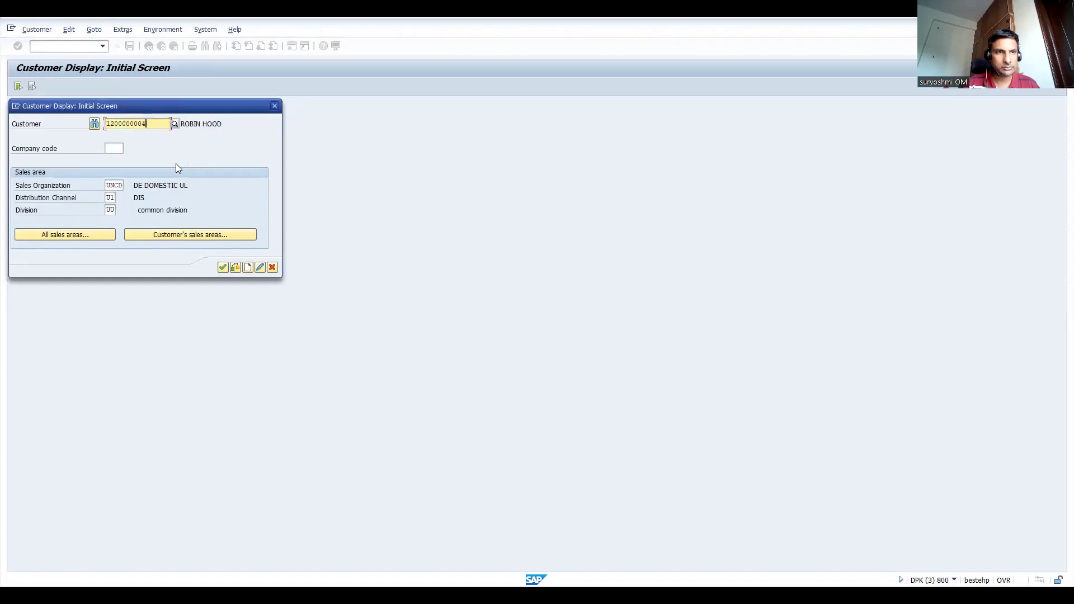
pyautogui.press('BackSpace')
pyautogui.write('1')
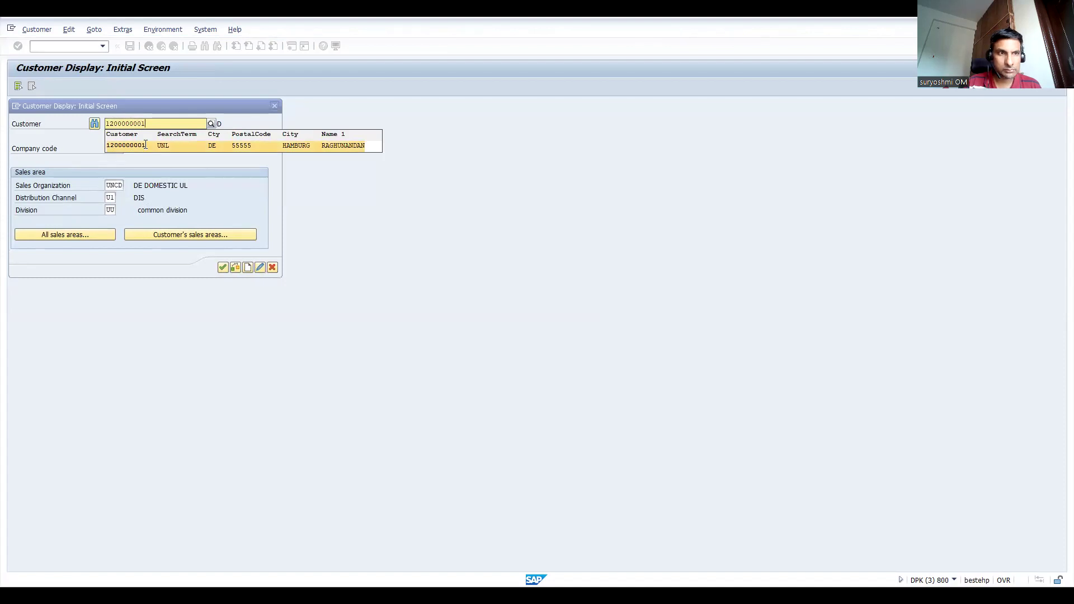
pyautogui.press('Return')
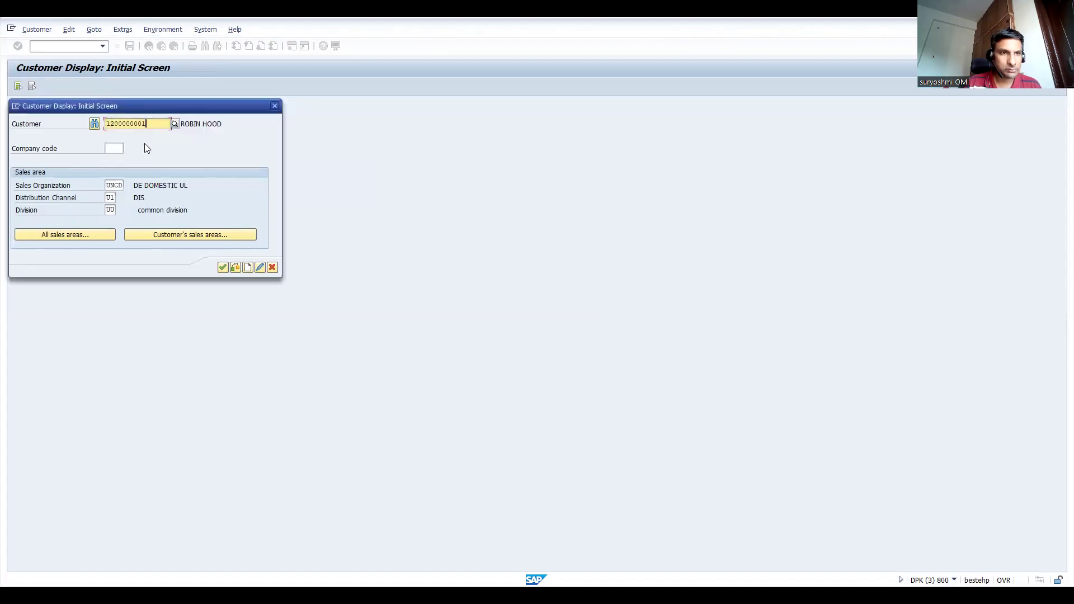
pyautogui.write("'")
pyautogui.press('Return')
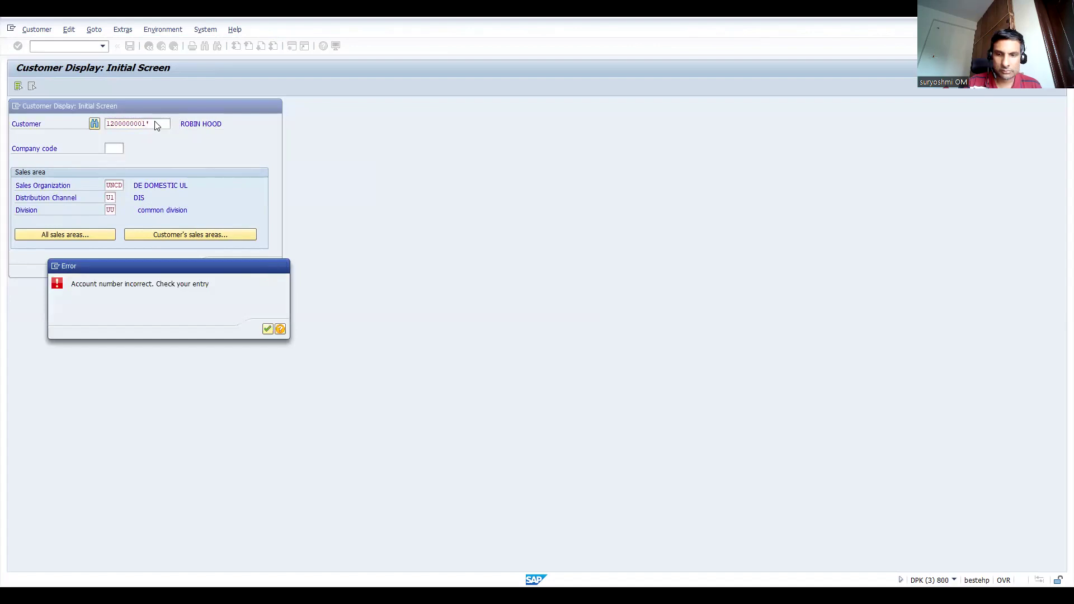
# - Dismiss the 'Account number incorrect' error message
pyautogui.press('Return')
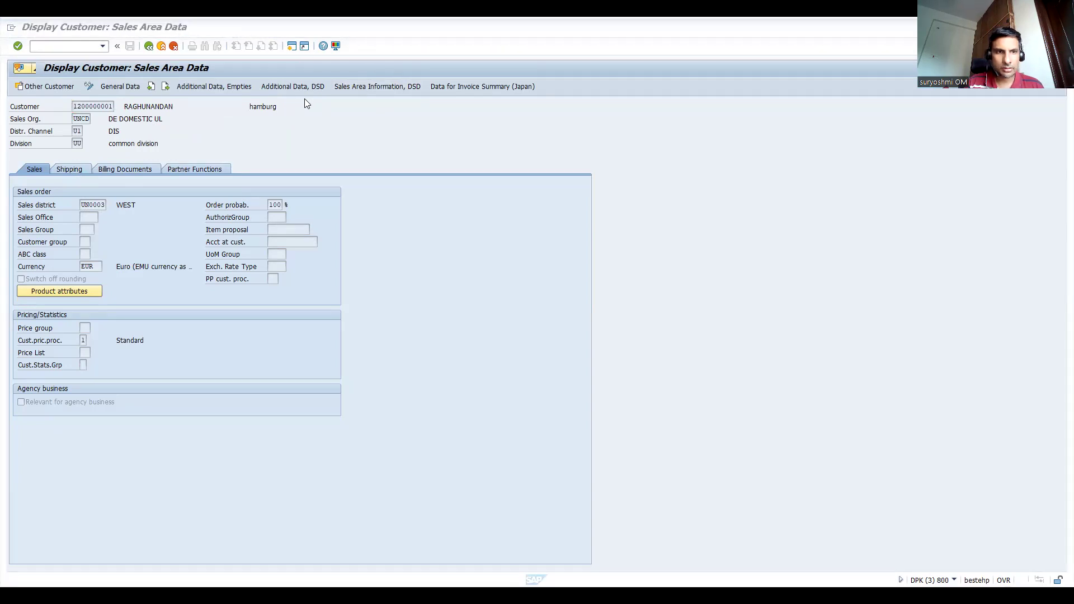
# - Launch SE16N in a new session via /OSE16N and bring the KNVV results window forward
pyautogui.click(77, 48)
pyautogui.write('/')
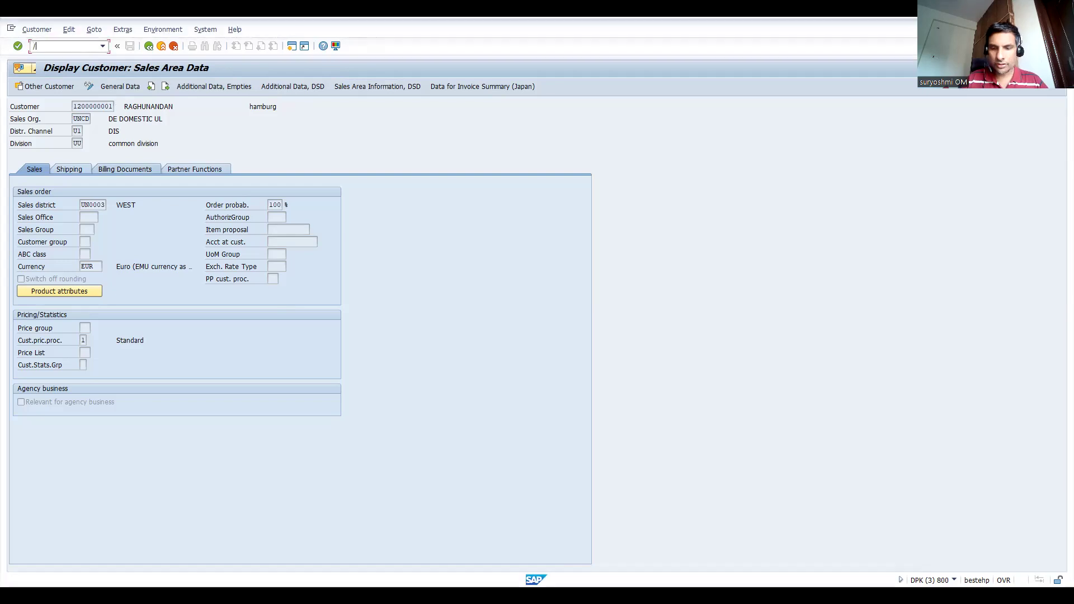
pyautogui.write('OSE16N')
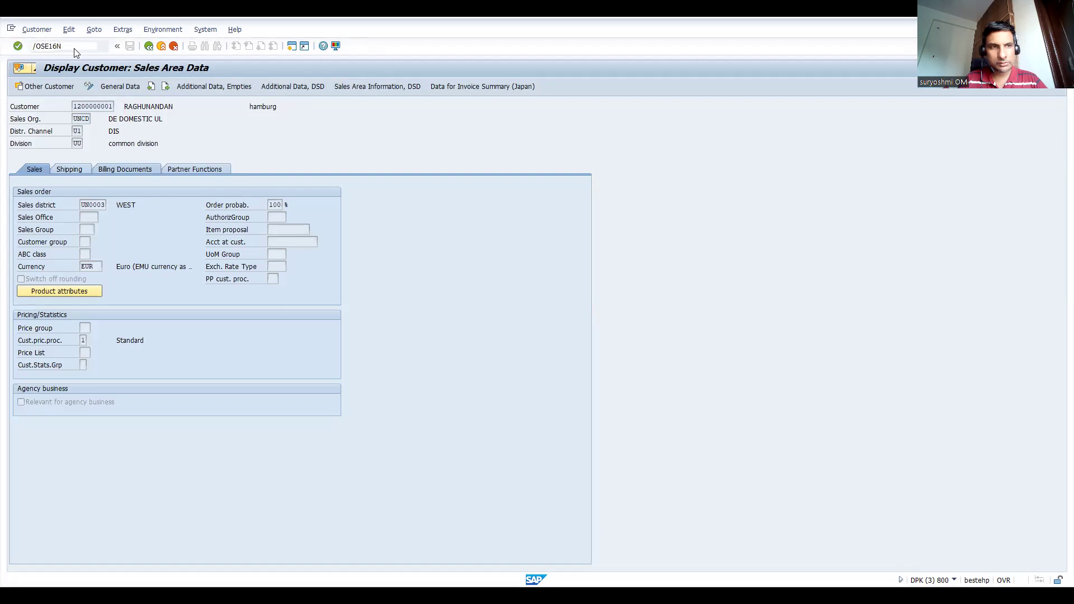
pyautogui.press('Return')
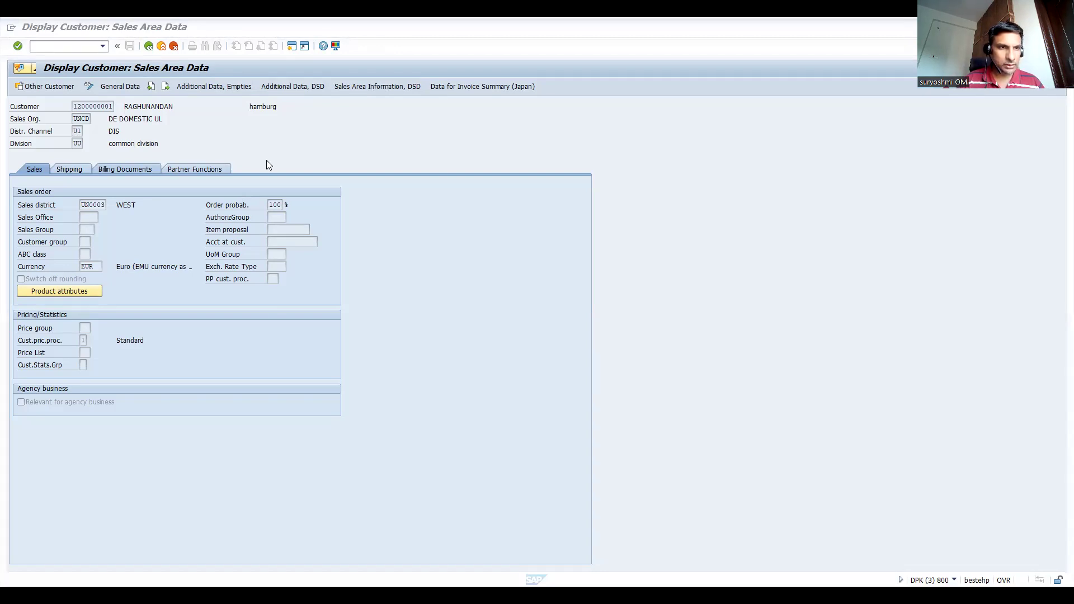
pyautogui.hotkey('alt', 'Tab')
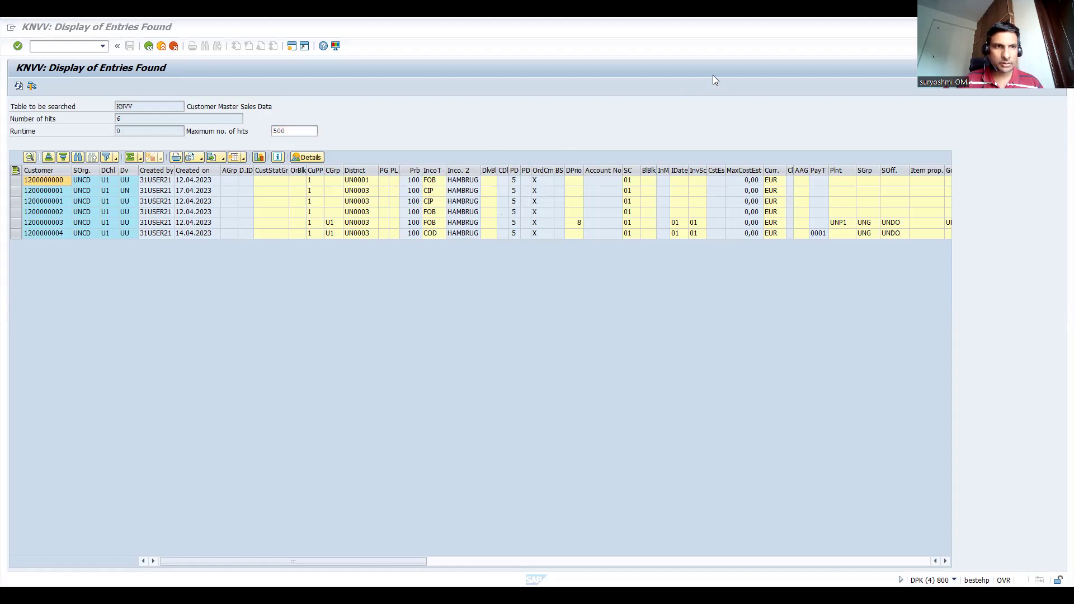
# - Open the customer's UU sales-area row from the KNVV list, review its shipping data, then choose Other Customer
pyautogui.doubleClick(89, 205)
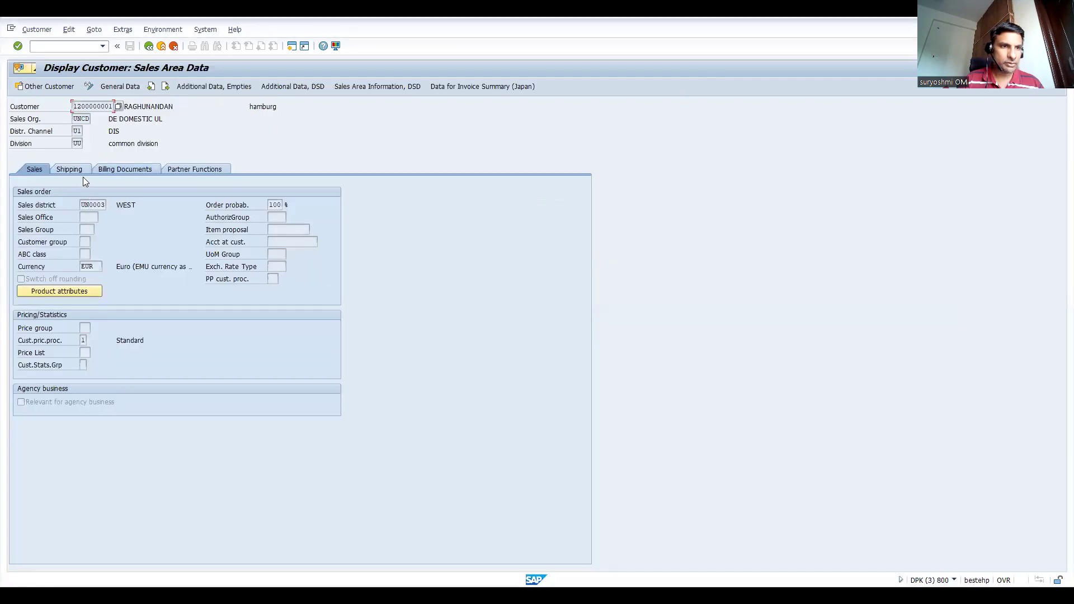
pyautogui.click(68, 169)
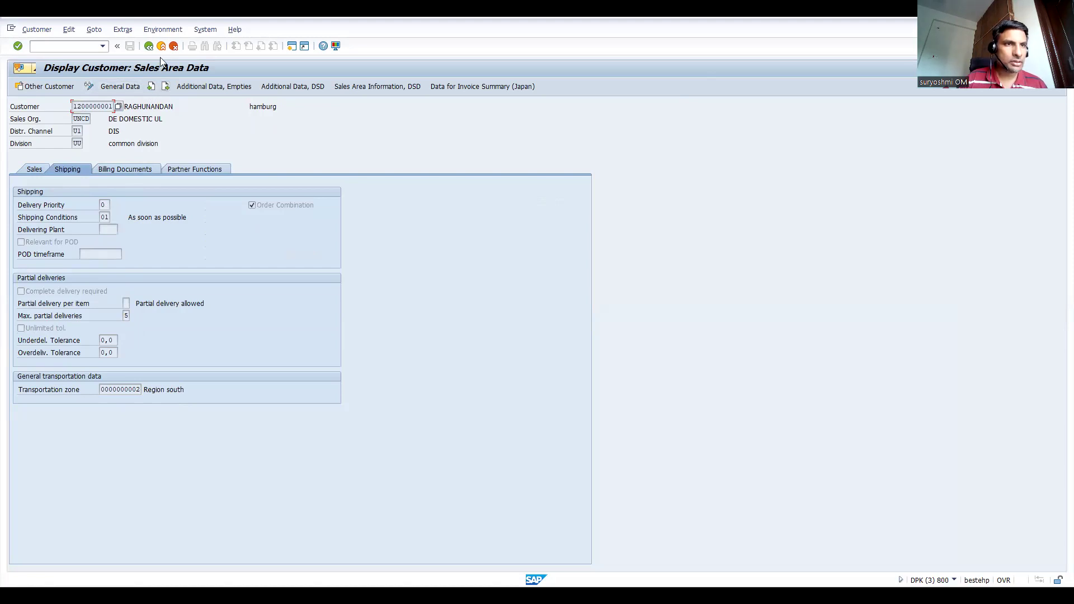
pyautogui.click(49, 87)
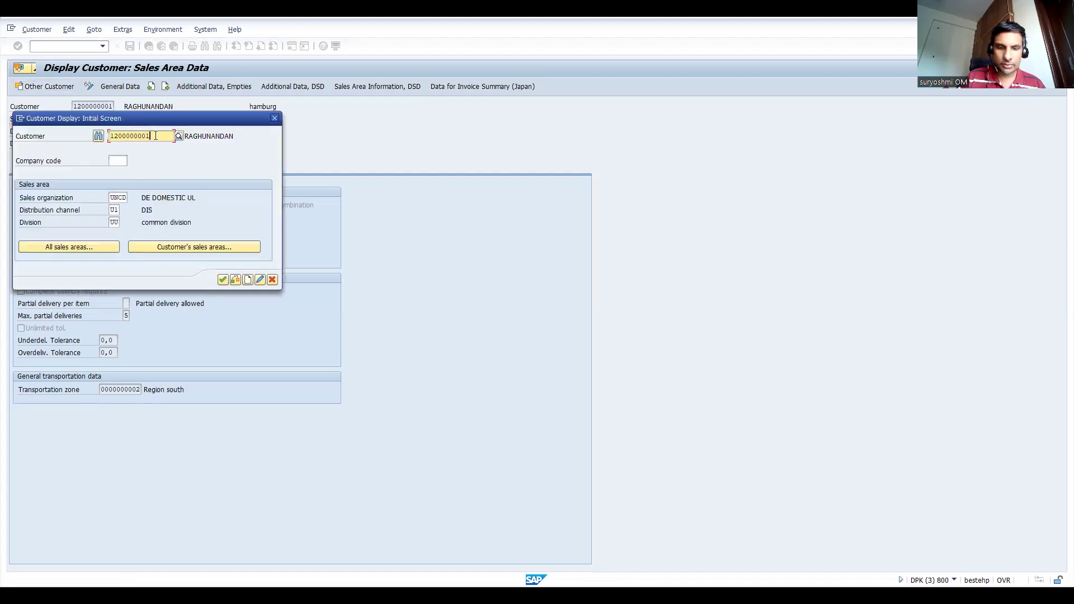
pyautogui.press('BackSpace')
pyautogui.write('0')
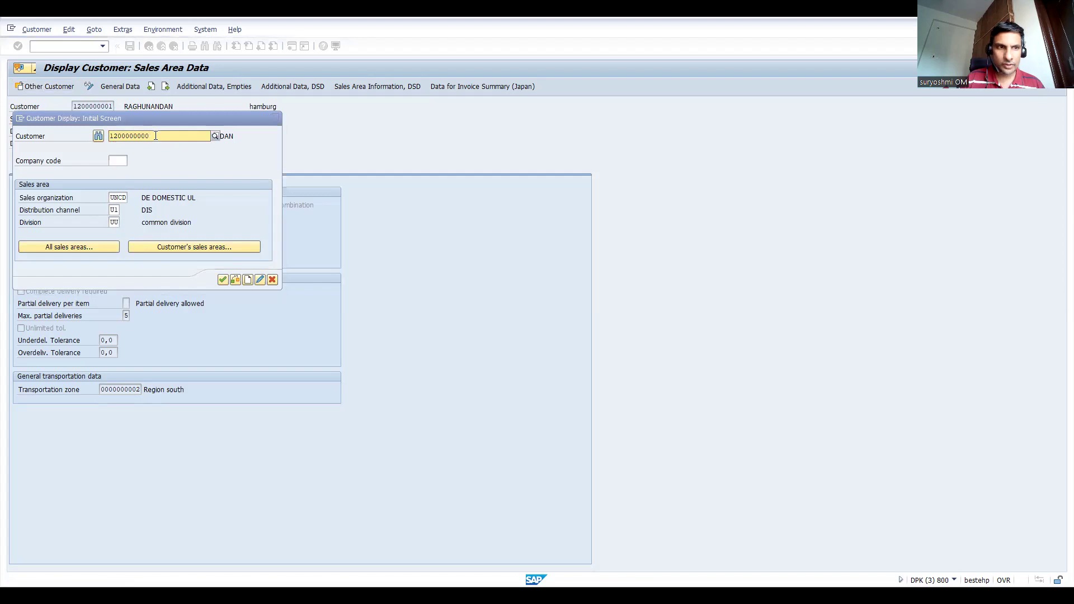
pyautogui.press('Return')
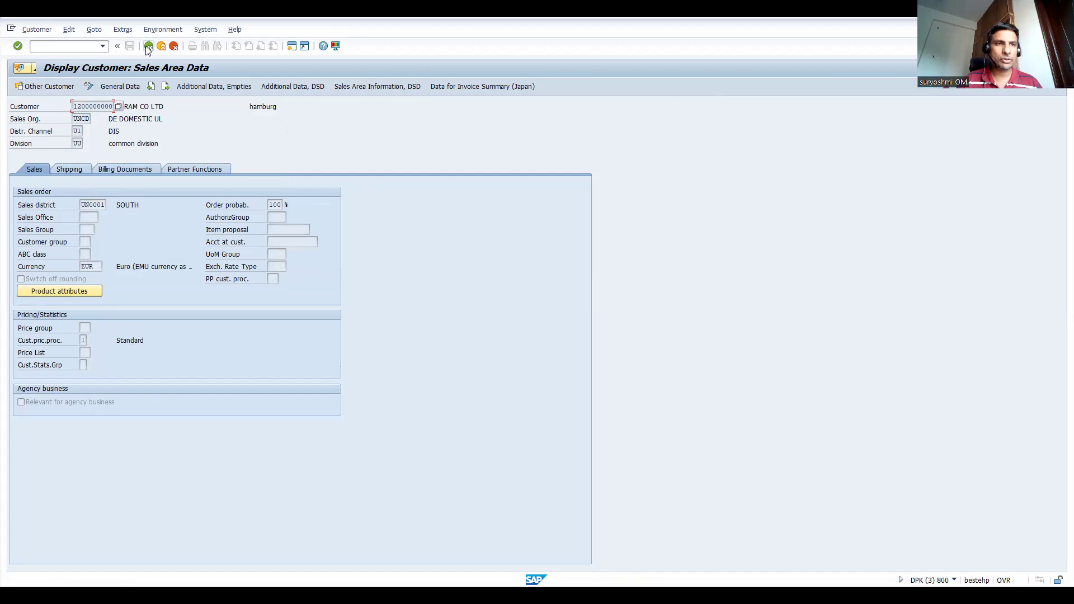
# - Leave the sales area data and cancel the Customer Display selection dialog
pyautogui.press('F3')
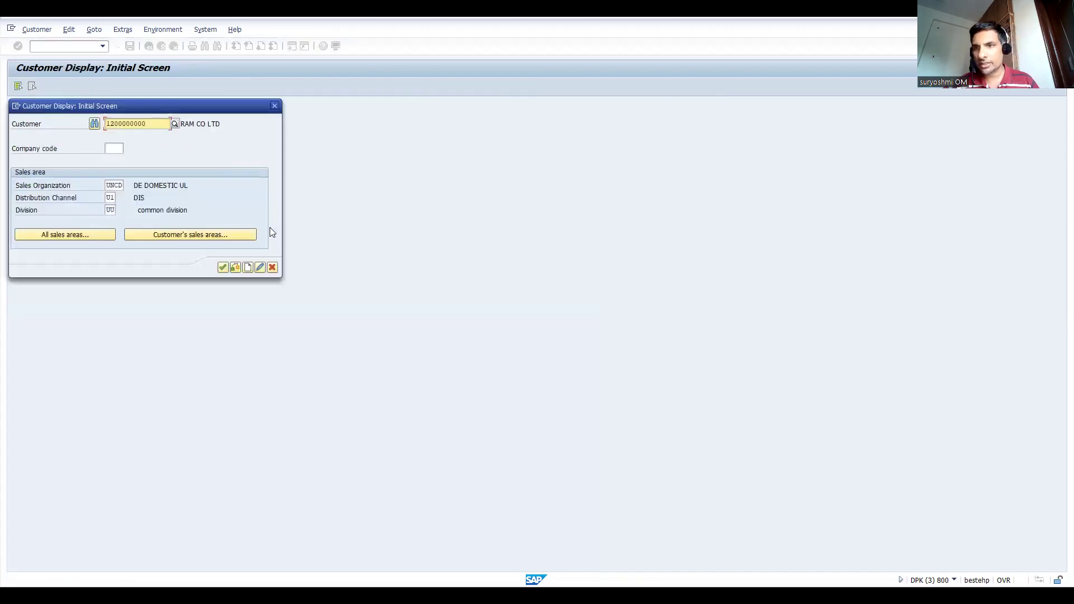
pyautogui.click(274, 268)
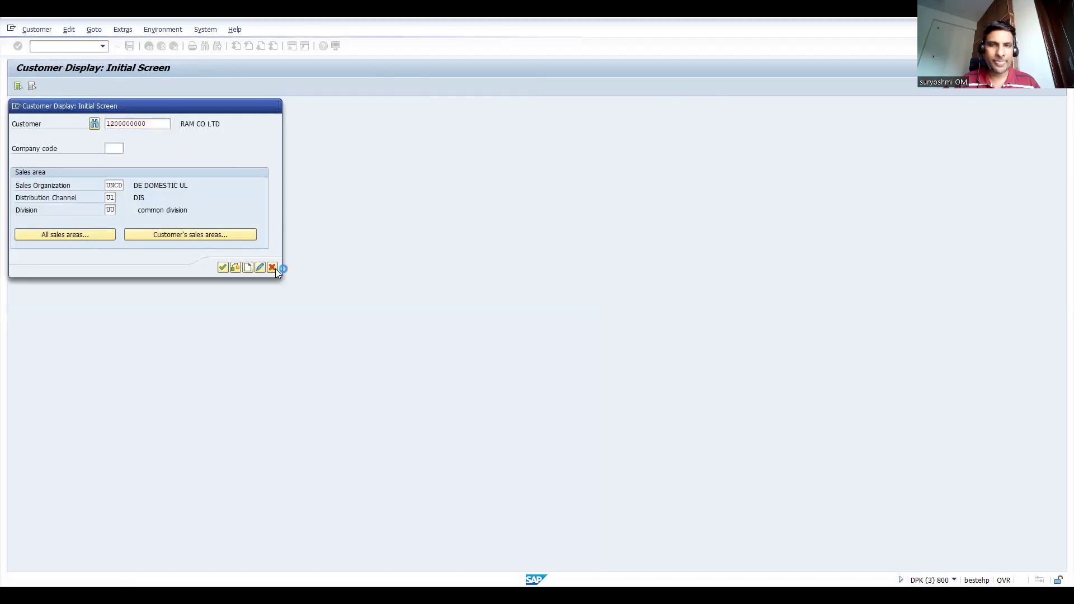